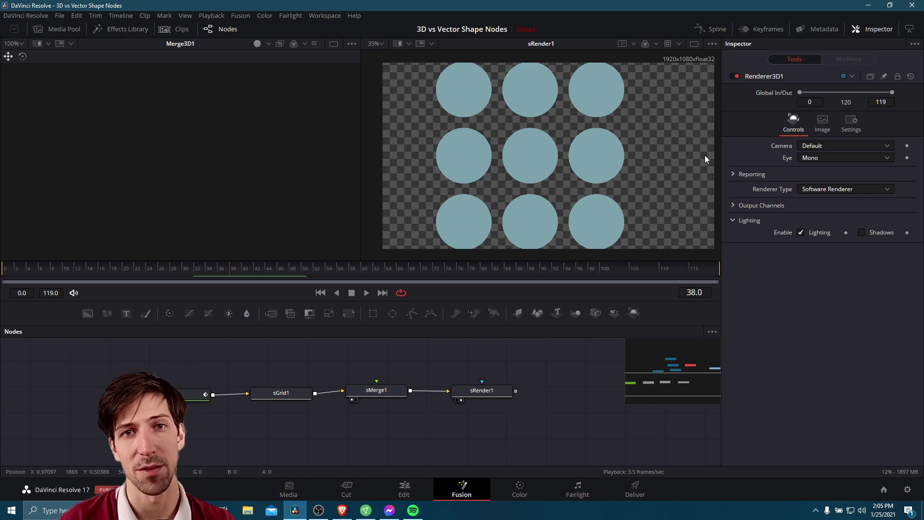
# Step: Browse the Add Tool > Shape menu, close it, and load sEllipse1 into the Inspector
pyautogui.rightClick(313, 359)
pyautogui.moveTo(359, 197)
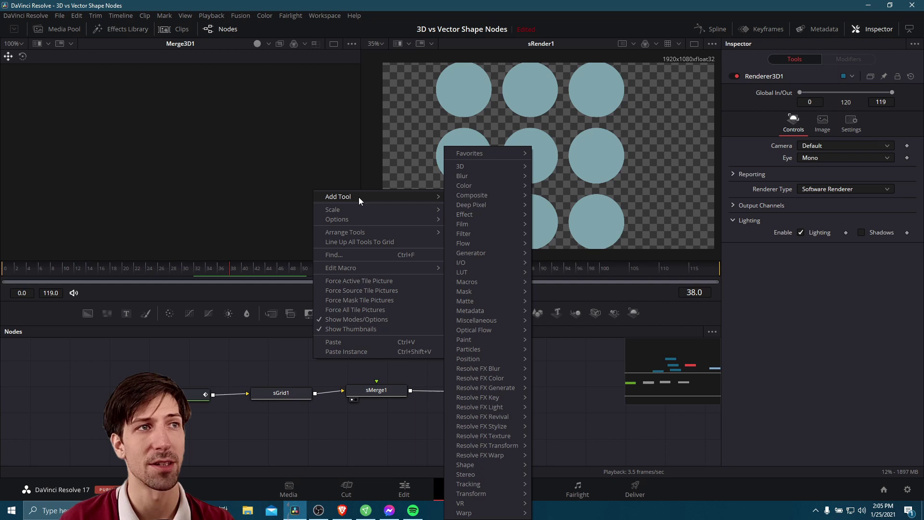
pyautogui.moveTo(503, 465)
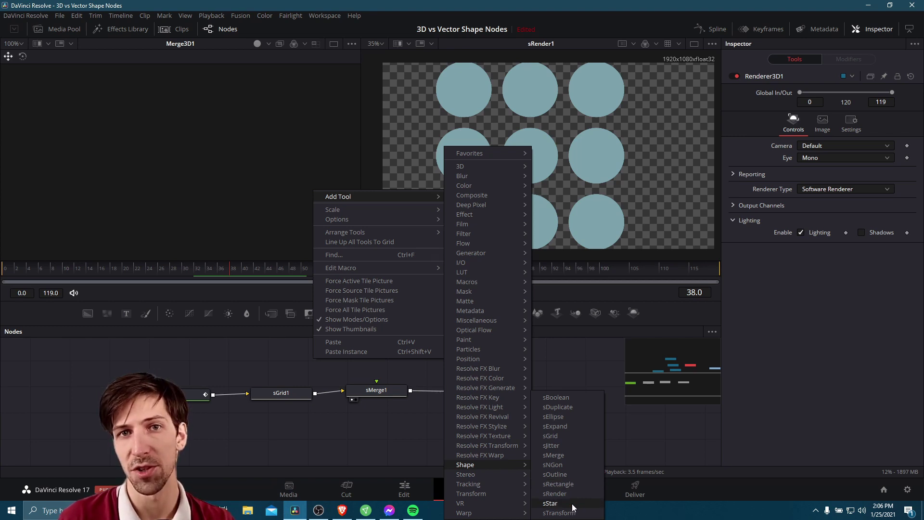
pyautogui.click(561, 368)
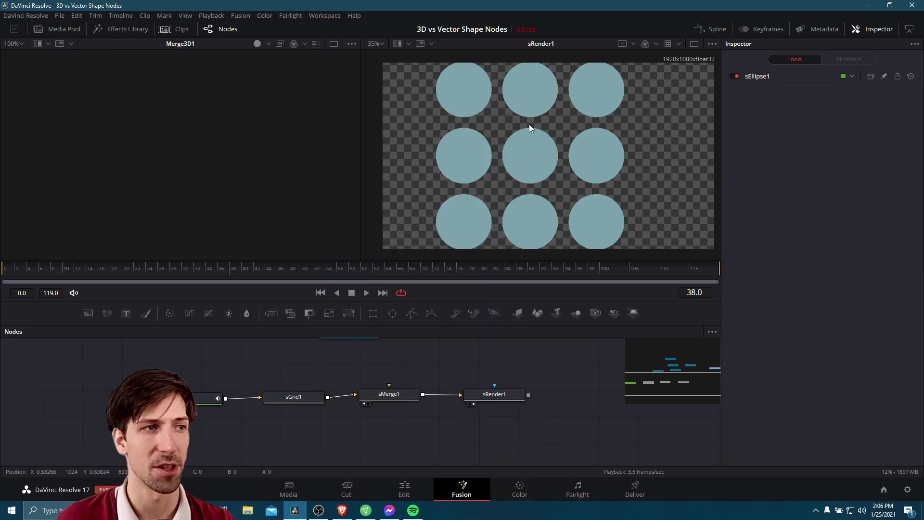
# Step: Expand sEllipse1's shape controls, then pan to sGrid1 and expand its grid settings
pyautogui.click(193, 396)
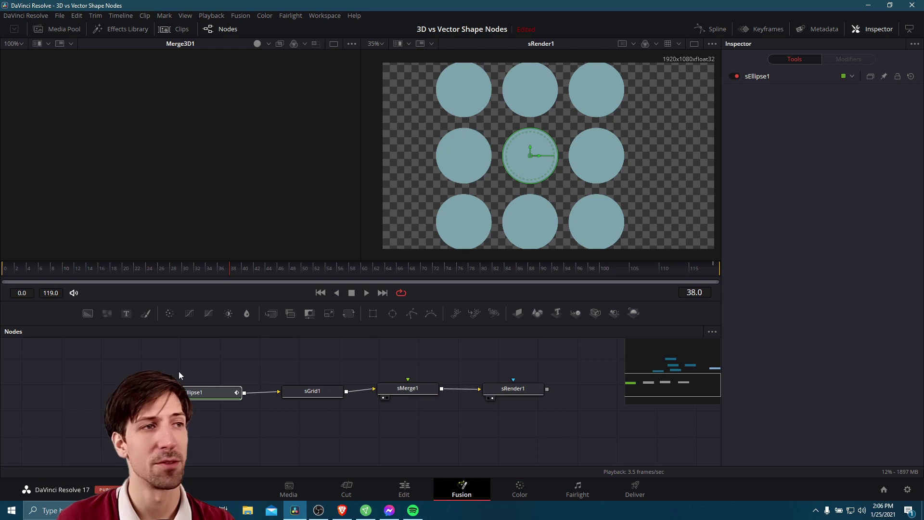
pyautogui.click(770, 77)
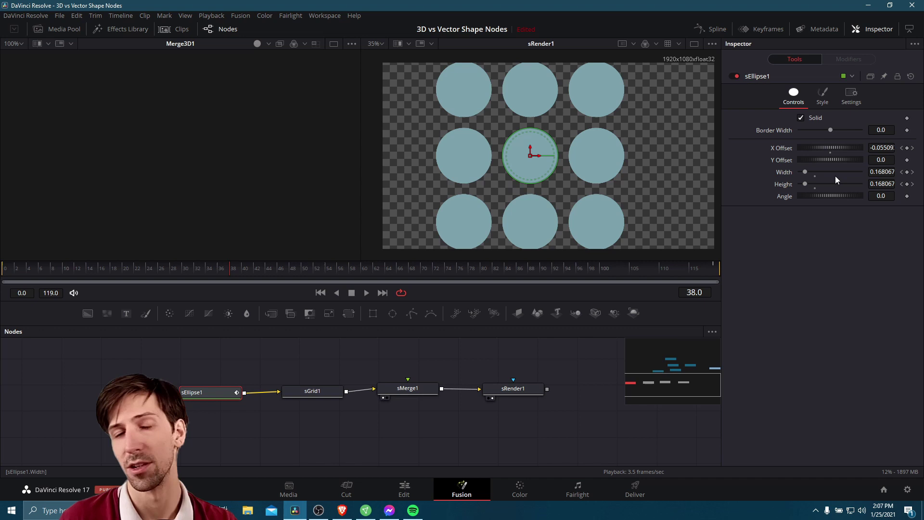
pyautogui.moveTo(270, 367); pyautogui.dragTo(189, 383)
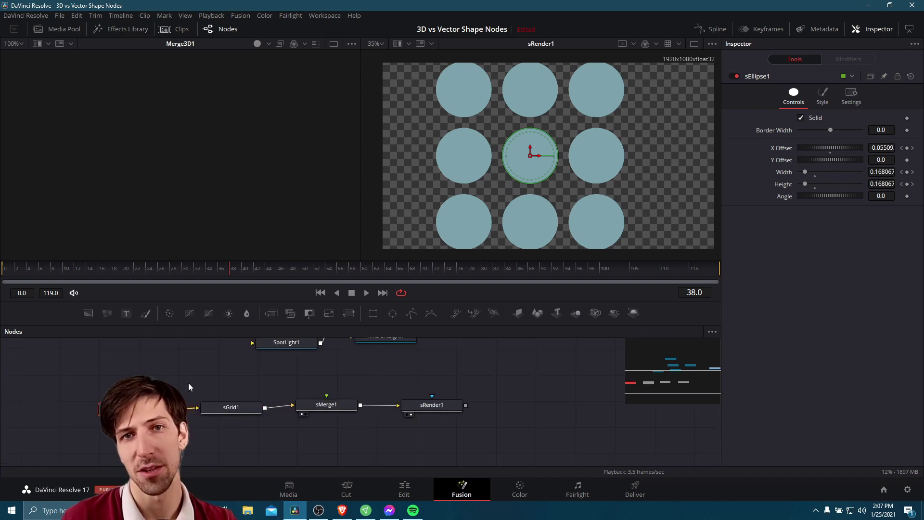
pyautogui.moveTo(218, 386); pyautogui.dragTo(260, 460)
pyautogui.click(764, 79)
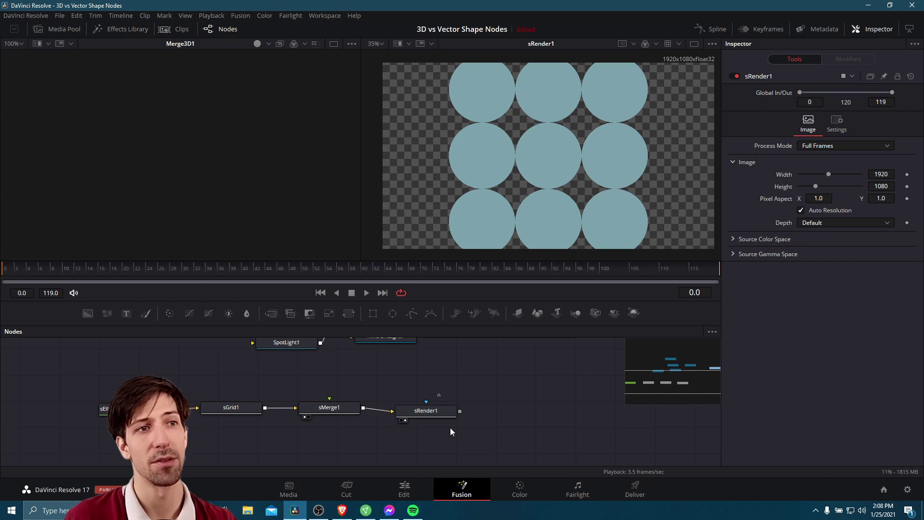
# Step: Preview the circle grid from sRender1, then pan to the 3D node branch and back
pyautogui.click(443, 412)
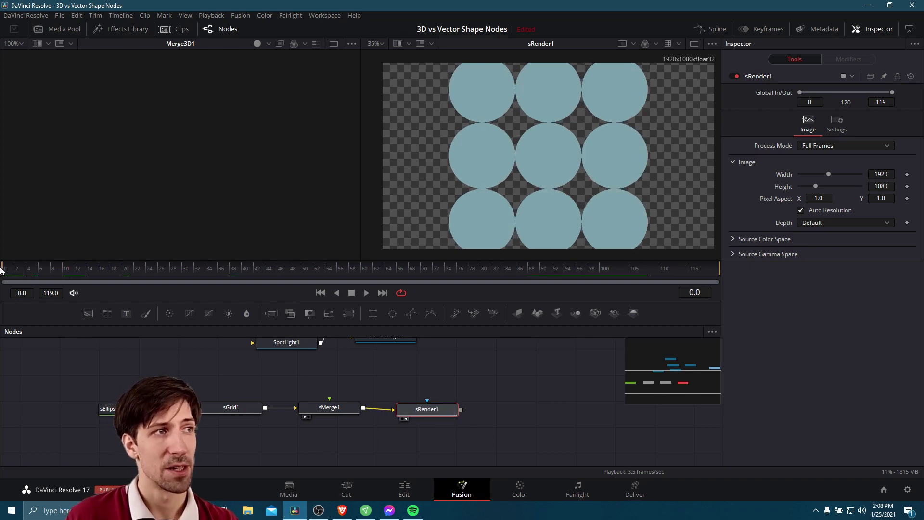
pyautogui.click(368, 293)
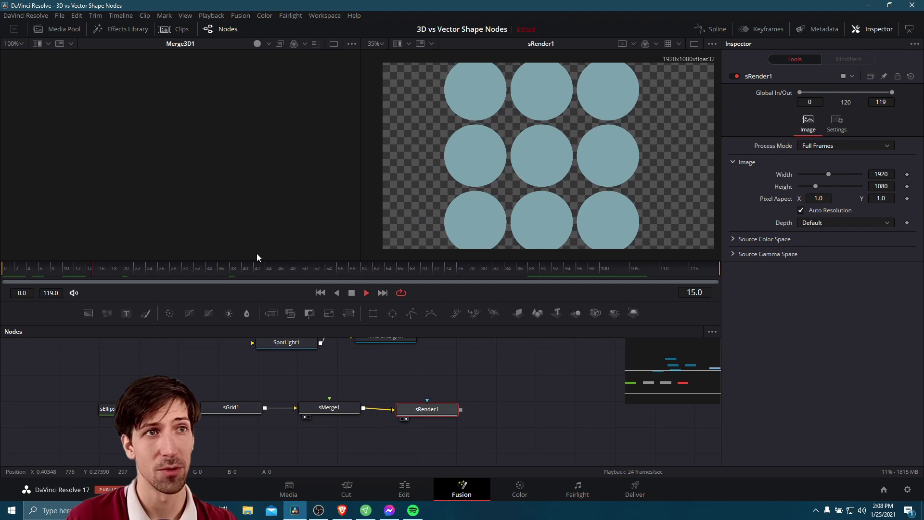
pyautogui.click(351, 293)
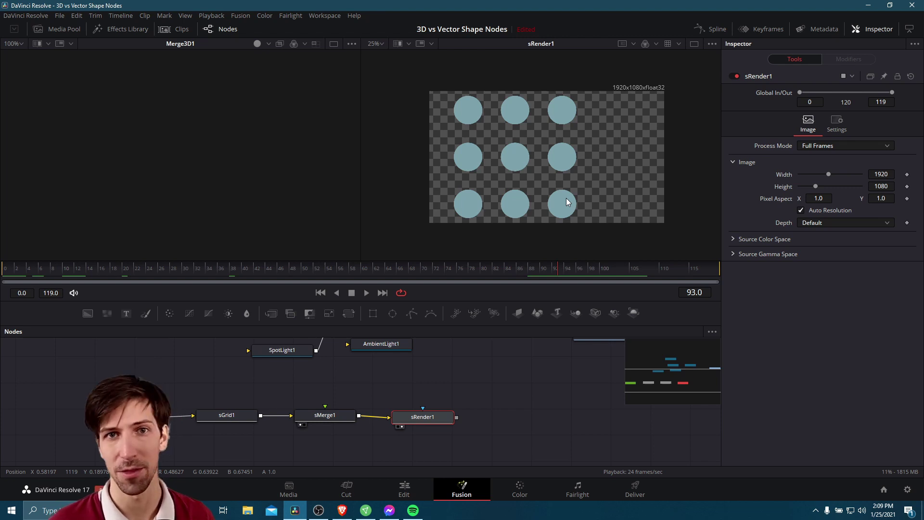
pyautogui.moveTo(497, 394); pyautogui.dragTo(549, 488)
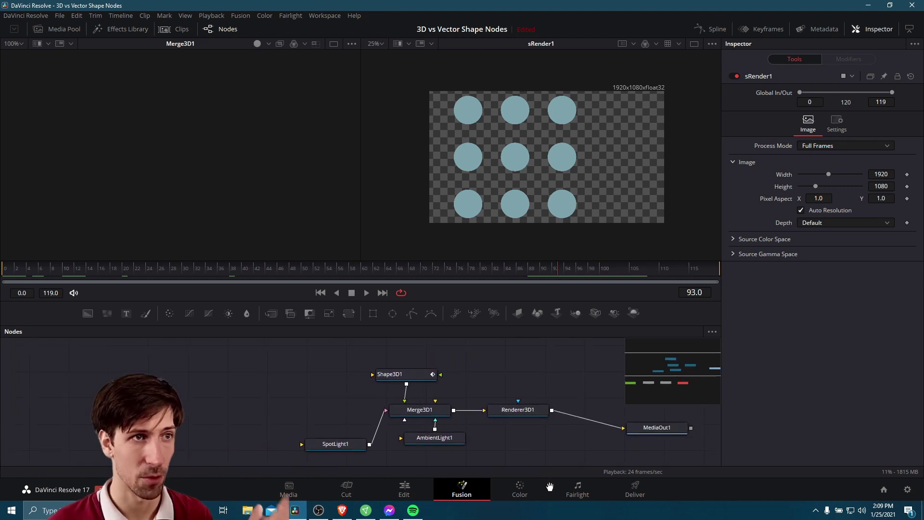
pyautogui.moveTo(567, 404); pyautogui.dragTo(517, 309)
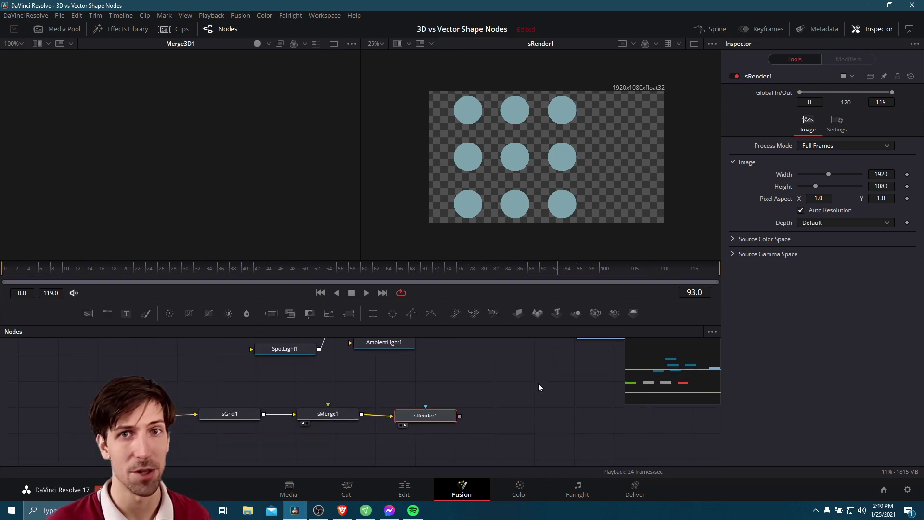
pyautogui.moveTo(516, 407); pyautogui.dragTo(526, 397)
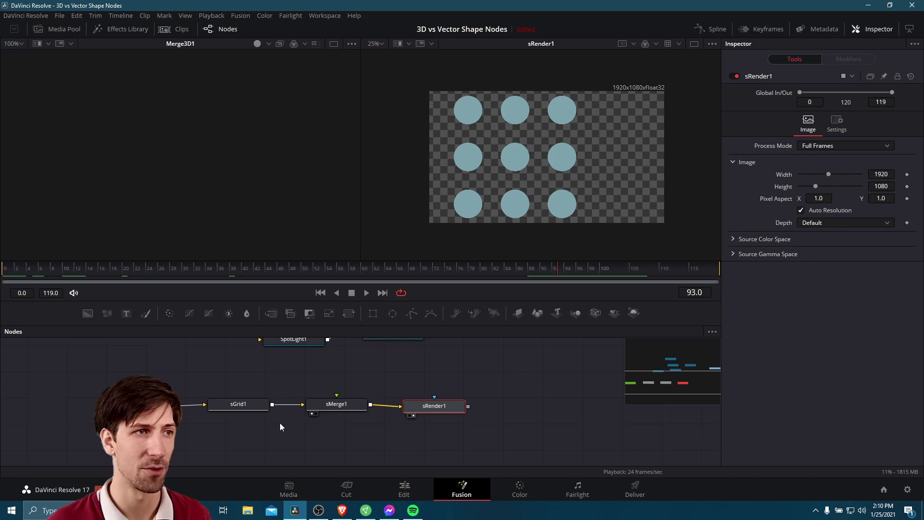
# Step: Replay the grid animation, then expand sEllipse1's shape controls
pyautogui.click(367, 293)
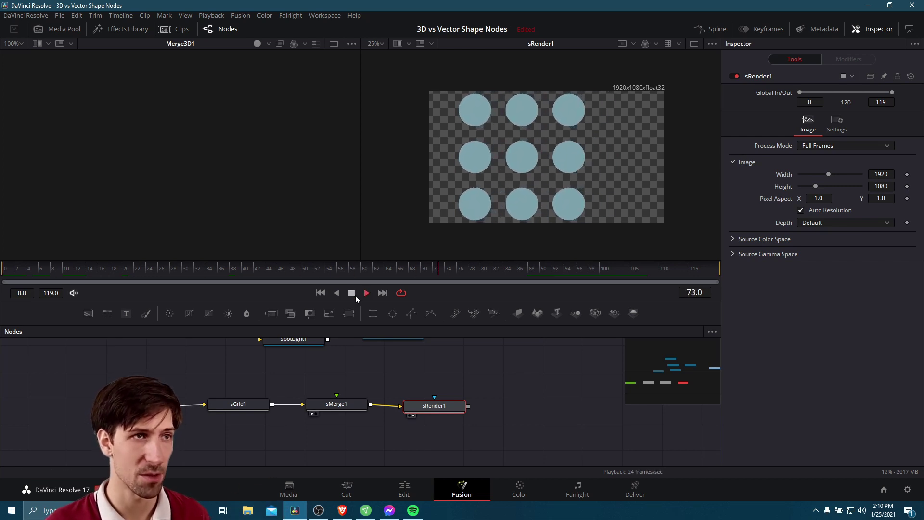
pyautogui.click(355, 295)
pyautogui.click(145, 406)
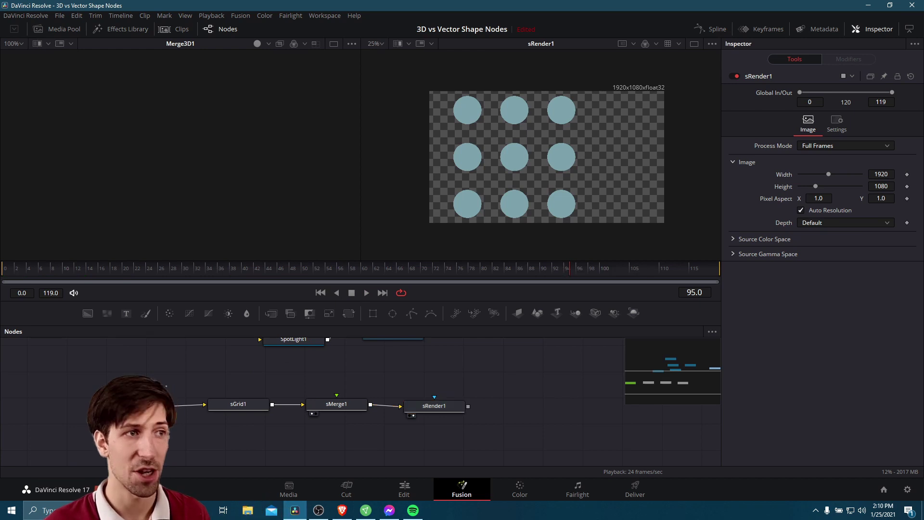
pyautogui.click(770, 79)
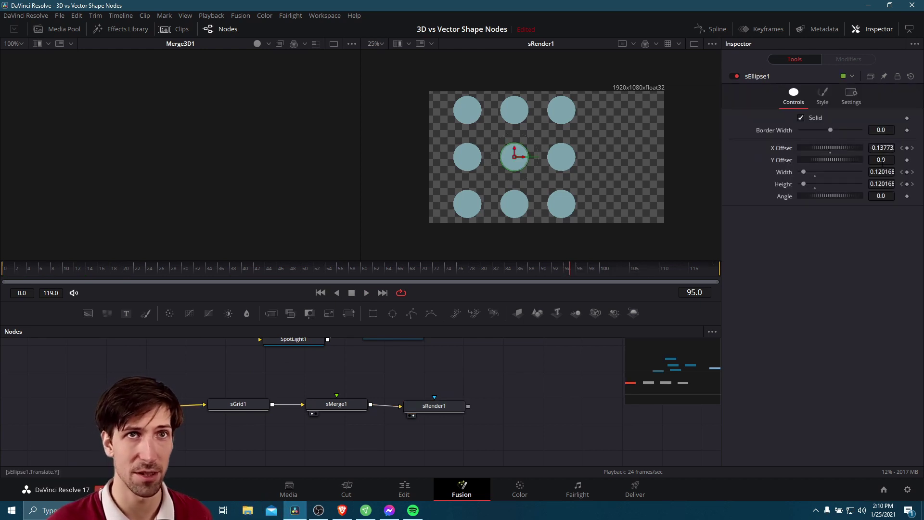
# Step: At frame 0, set sEllipse1's Width and Height to 0.15, then play the animation
pyautogui.press('Home')
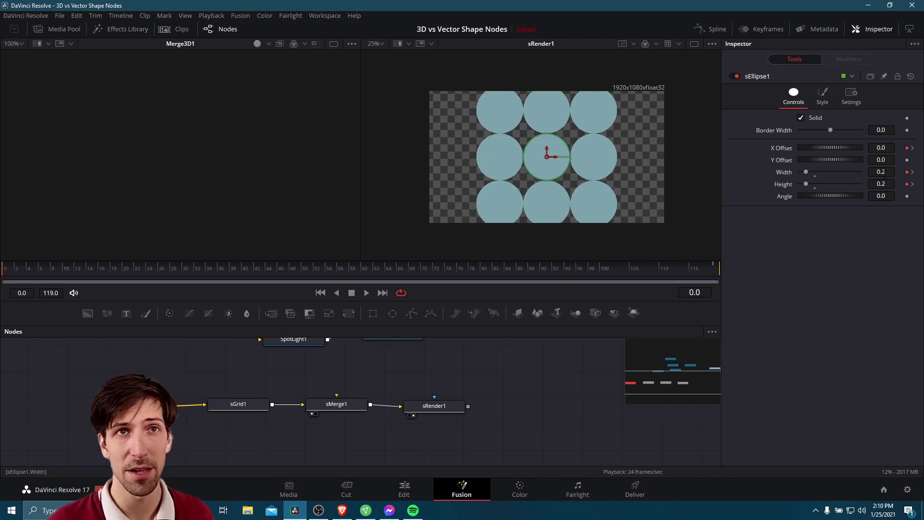
pyautogui.doubleClick(886, 174)
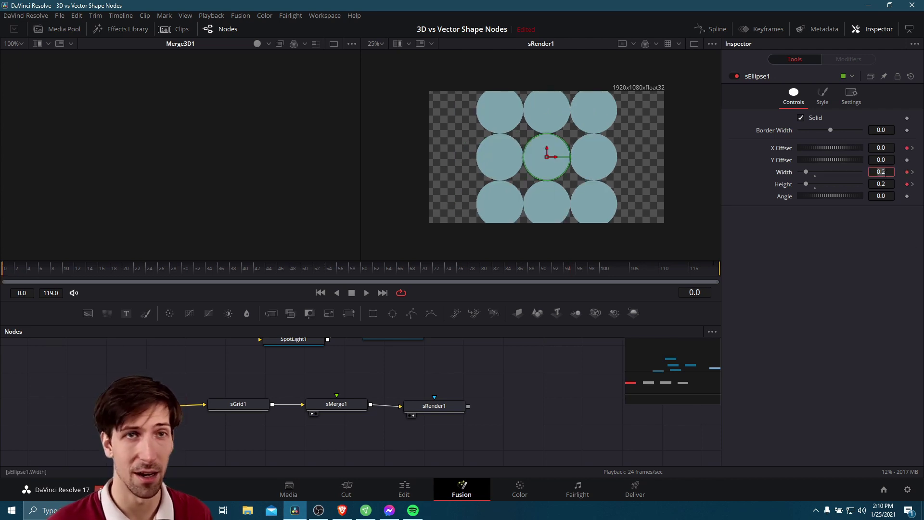
pyautogui.write('0.15')
pyautogui.click(885, 184)
pyautogui.write('.15')
pyautogui.press('Tab')
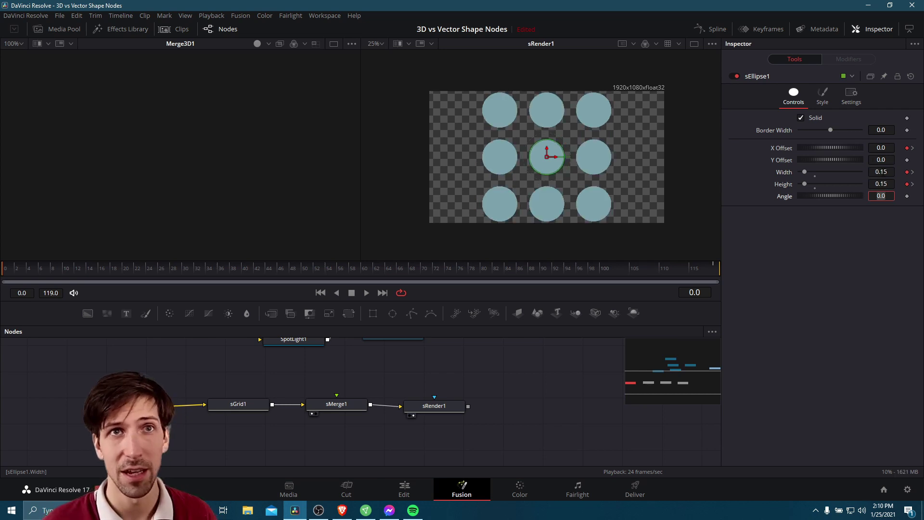
pyautogui.click(389, 412)
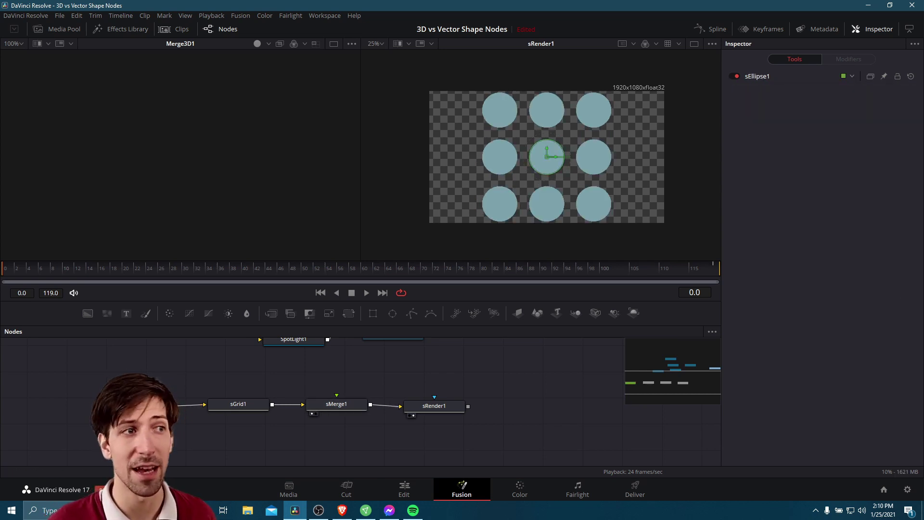
pyautogui.click(139, 406)
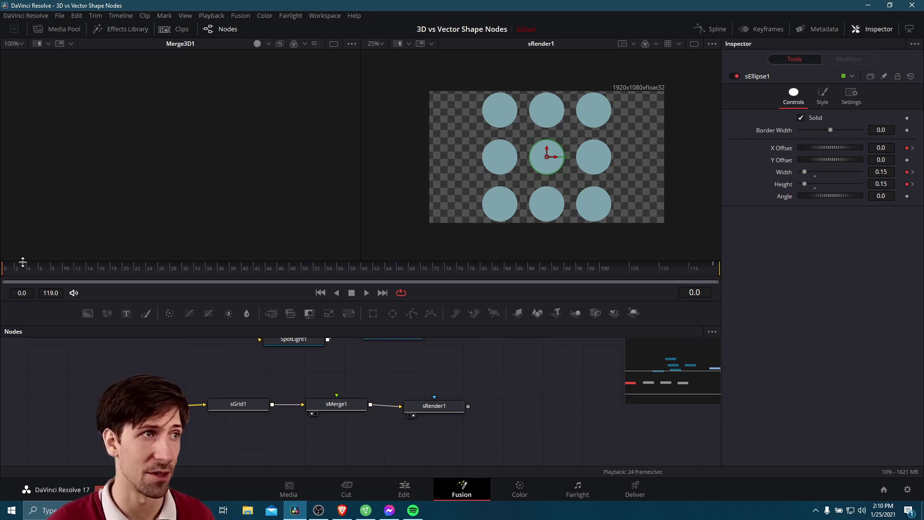
pyautogui.click(363, 296)
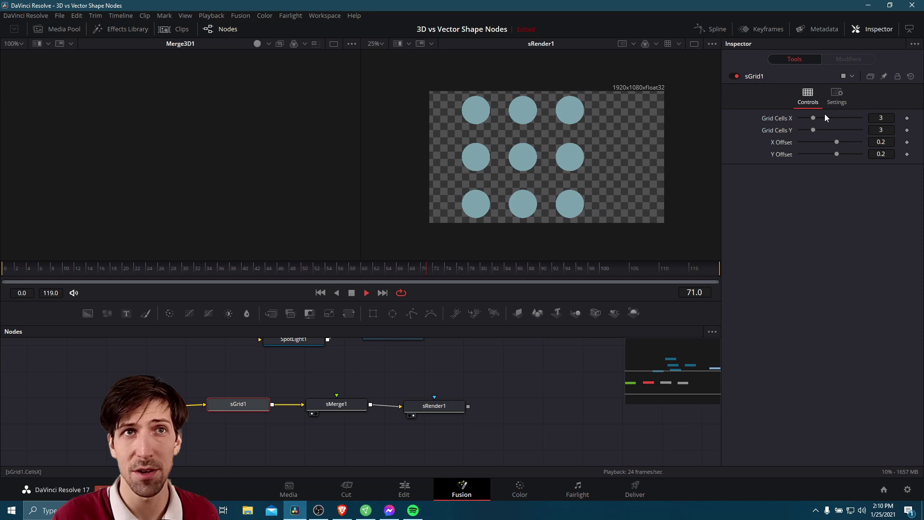
# Step: Set sGrid1 to 4 by 4 grid cells and reduce the offset, then reselect sEllipse1
pyautogui.moveTo(813, 118); pyautogui.dragTo(819, 117)
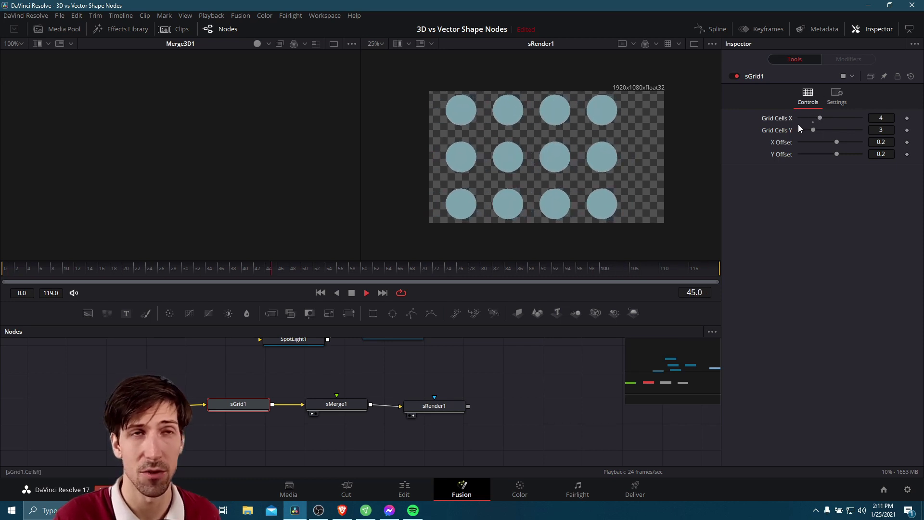
pyautogui.moveTo(813, 129); pyautogui.dragTo(817, 130)
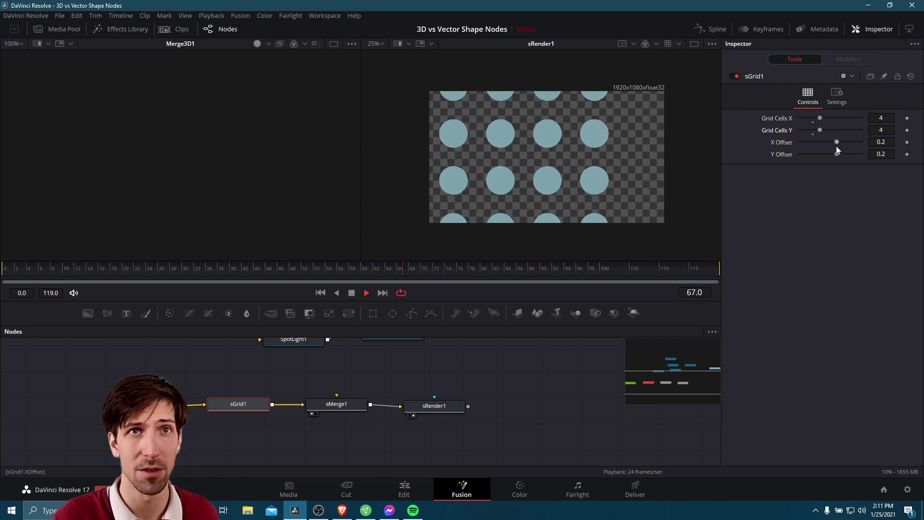
pyautogui.moveTo(881, 142)
pyautogui.mouseDown()
pyautogui.moveTo(858, 154)
pyautogui.moveTo(873, 154)
pyautogui.mouseUp()
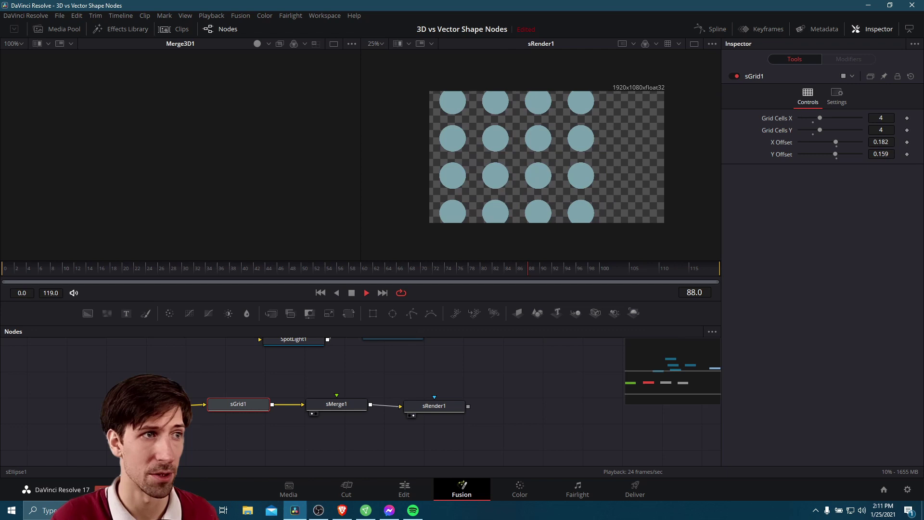
pyautogui.click(140, 406)
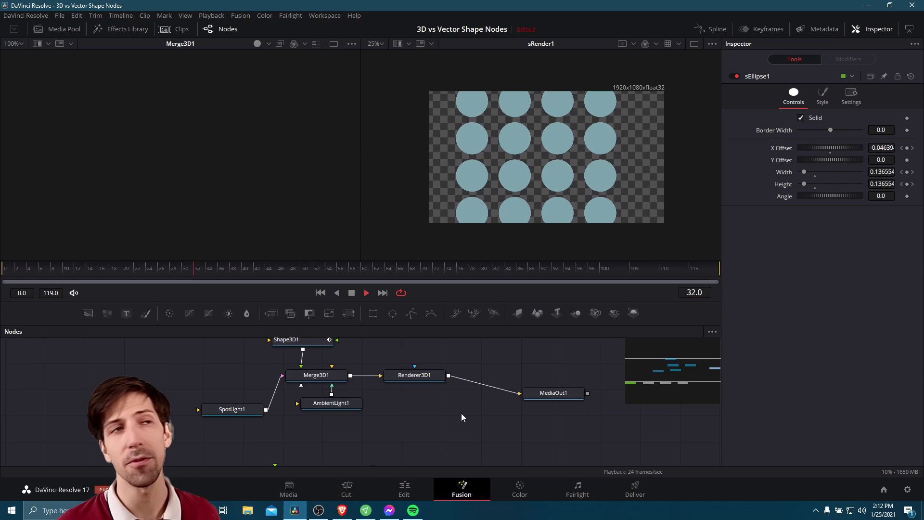
# Step: Stop playback, show Renderer3D1 in the right viewer and Merge3D1 in the left, and orbit the scene
pyautogui.moveTo(466, 398); pyautogui.dragTo(382, 473)
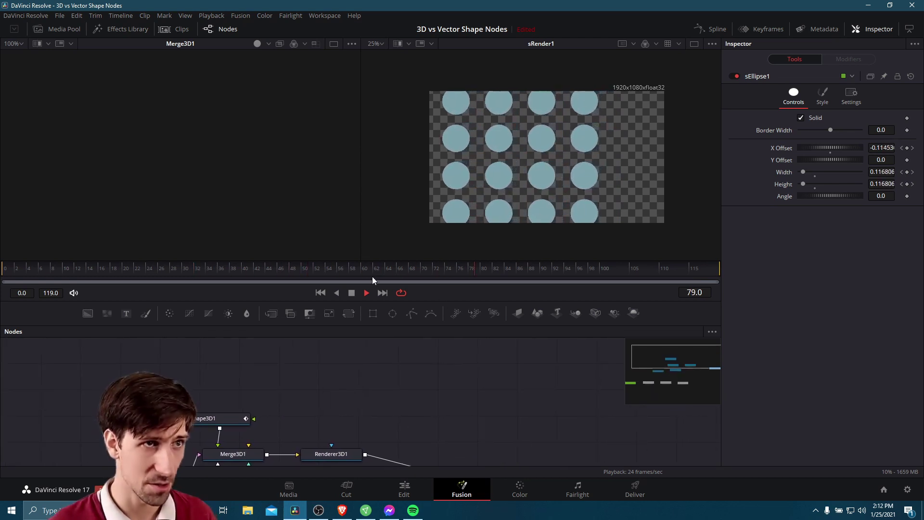
pyautogui.click(351, 294)
pyautogui.moveTo(401, 372); pyautogui.dragTo(381, 431)
pyautogui.scroll(-3, 381, 431)
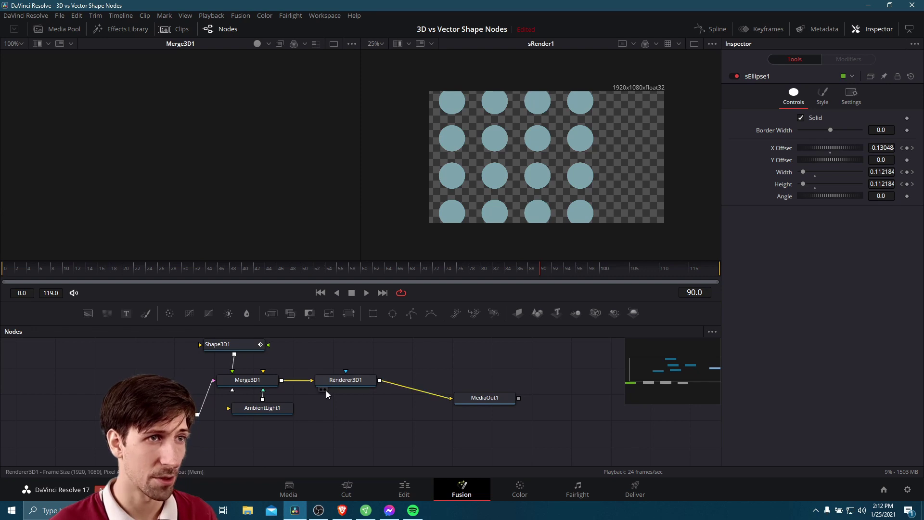
pyautogui.click(321, 389)
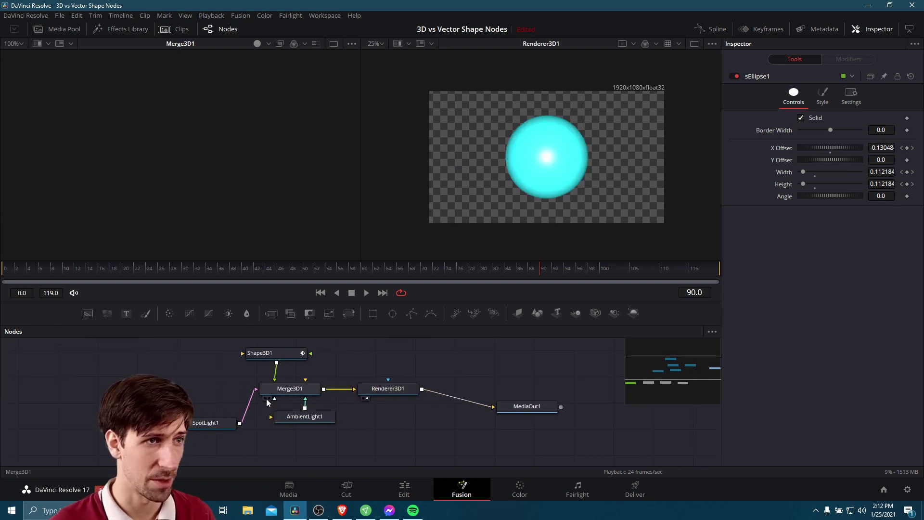
pyautogui.click(266, 399)
pyautogui.moveTo(270, 198); pyautogui.dragTo(299, 163)
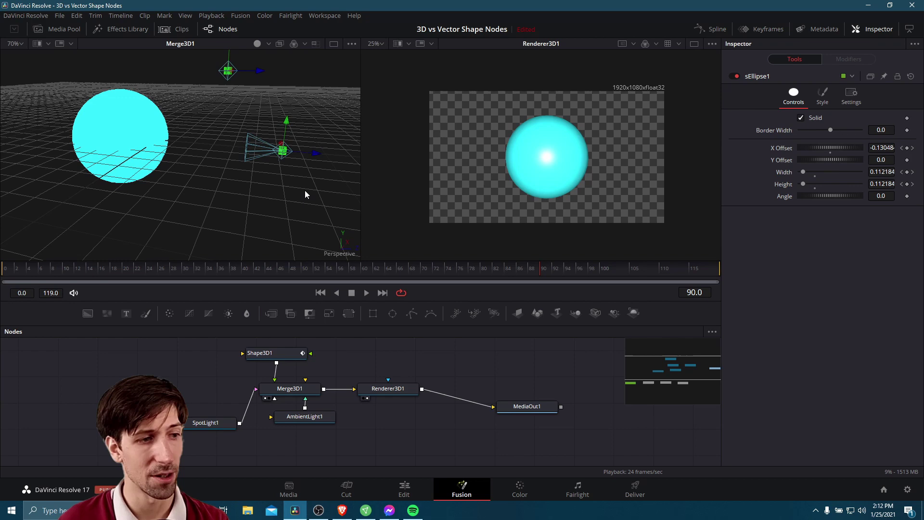
pyautogui.moveTo(307, 196); pyautogui.dragTo(206, 219)
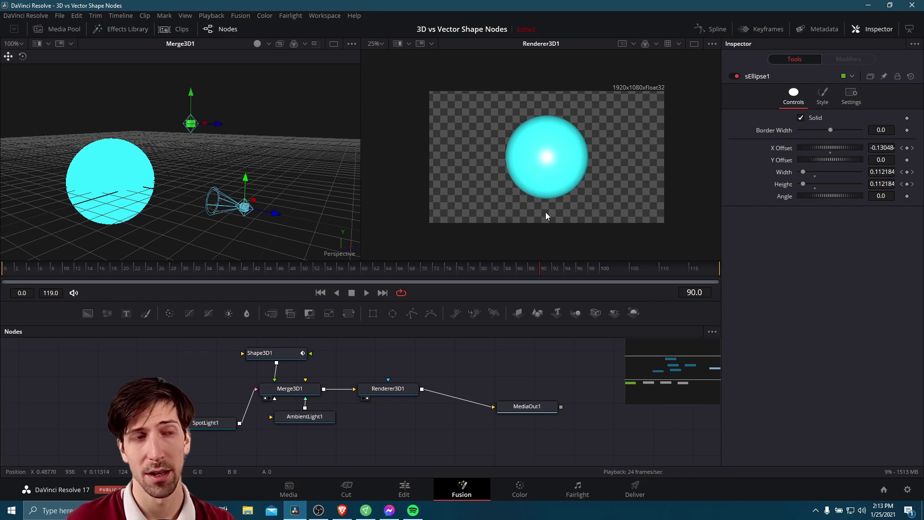
# Step: Toggle Renderer3D1's lighting off and back on, then show Shape3D1's material settings
pyautogui.click(403, 388)
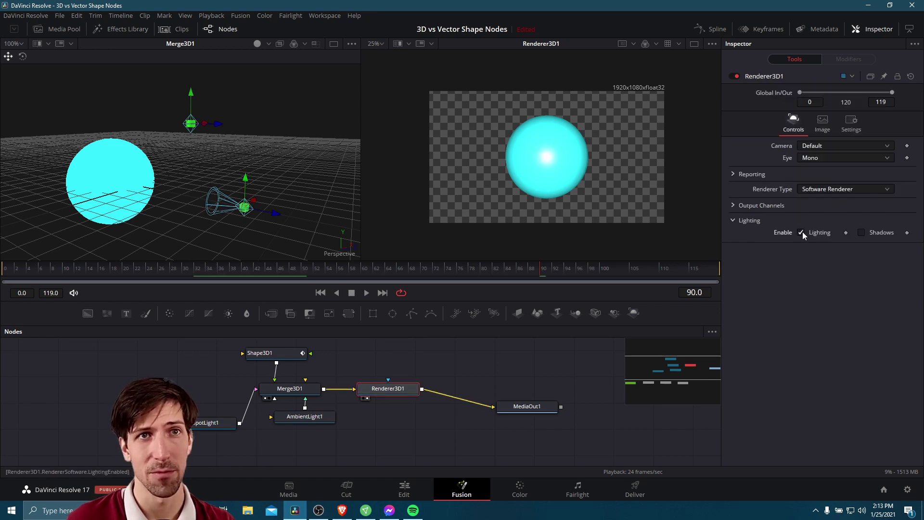
pyautogui.click(801, 233)
pyautogui.click(801, 233)
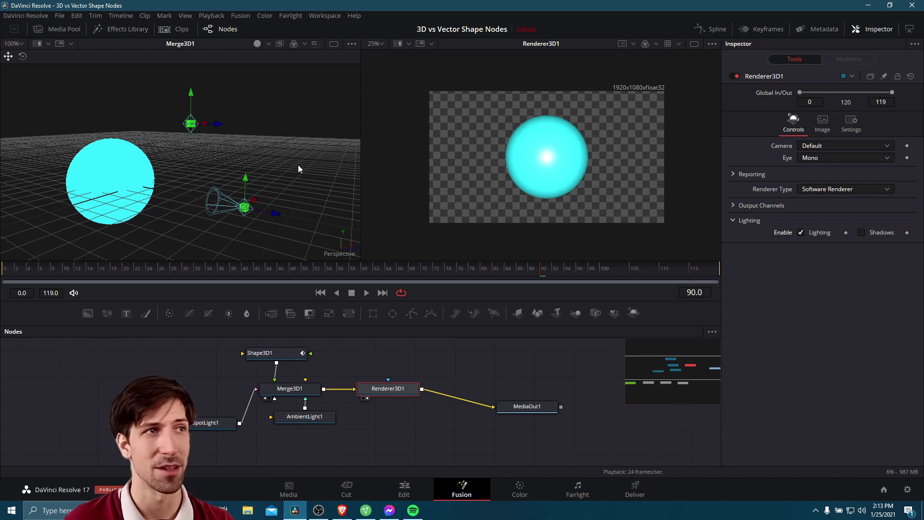
pyautogui.click(284, 354)
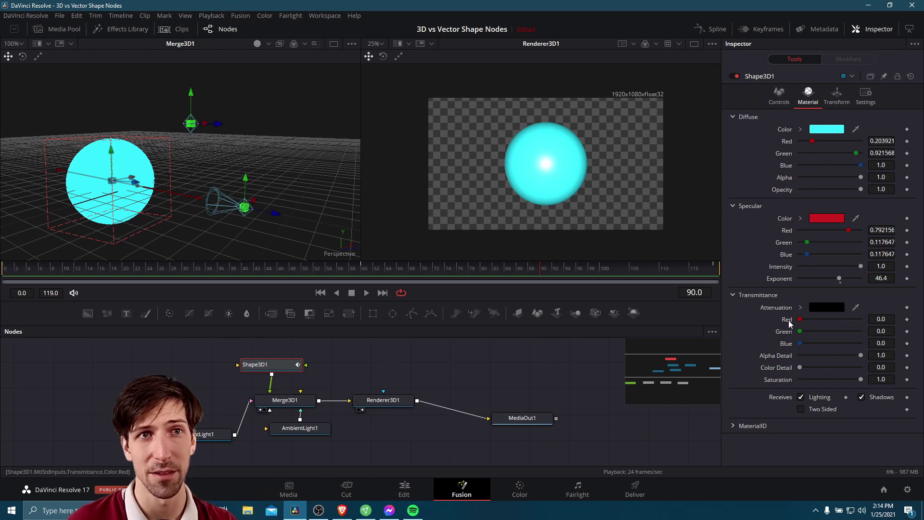
# Step: Check sEllipse1's Style settings, then return to Renderer3D1's settings with lighting enabled
pyautogui.moveTo(388, 395)
pyautogui.mouseDown()
pyautogui.moveTo(400, 303)
pyautogui.moveTo(433, 360)
pyautogui.mouseUp()
pyautogui.click(105, 370)
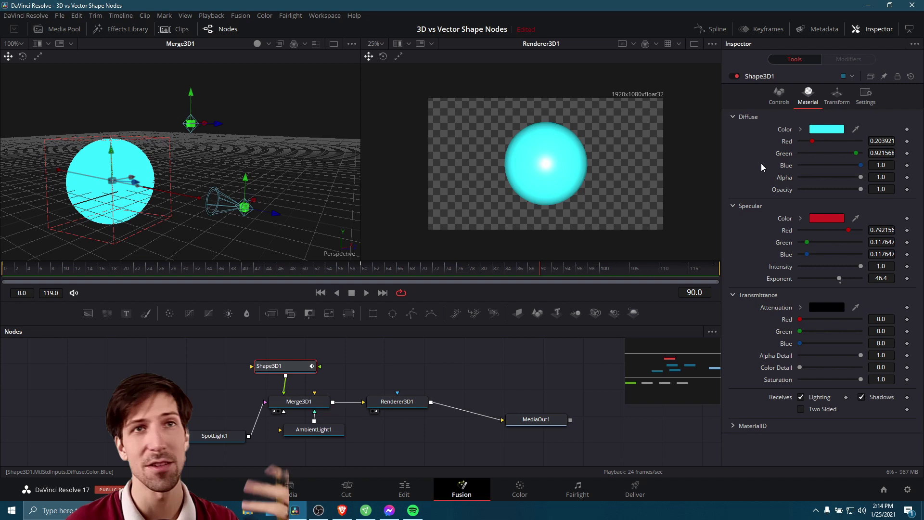
pyautogui.click(386, 400)
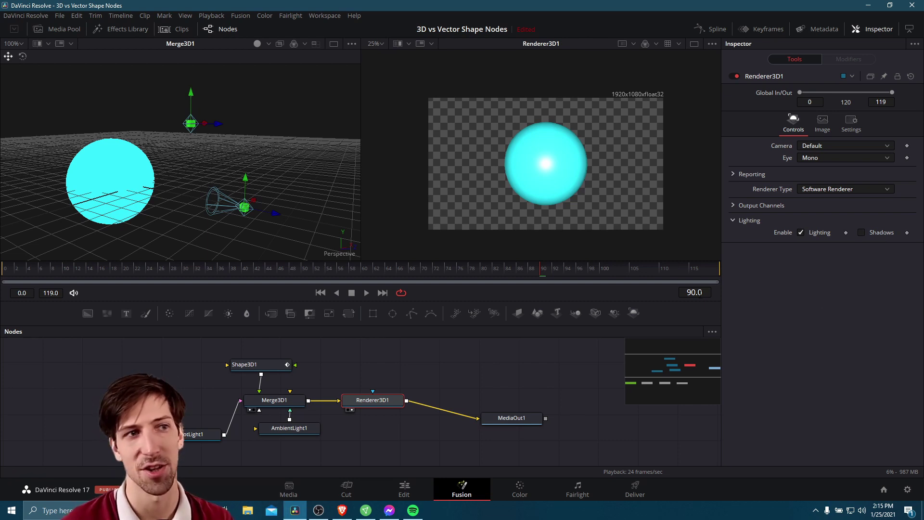
# Step: Recentre the 3D nodes in the node graph
pyautogui.moveTo(466, 378); pyautogui.dragTo(470, 371)
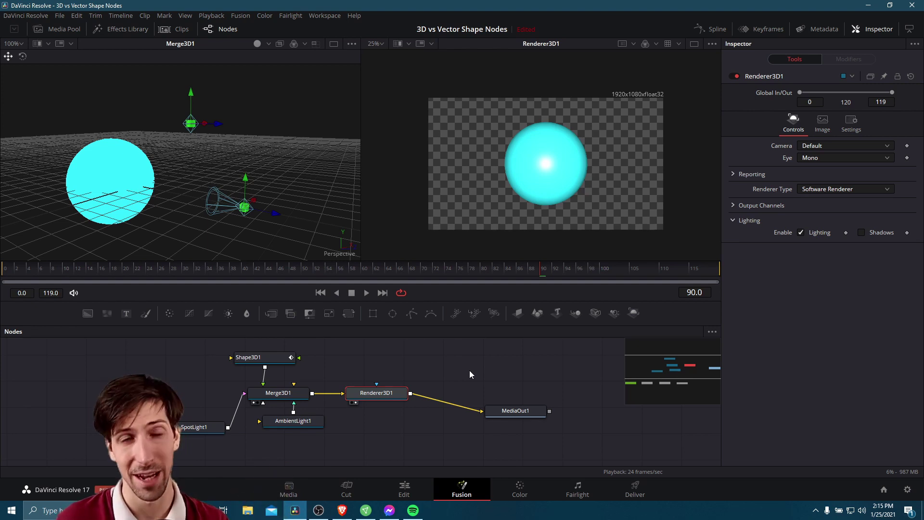
pyautogui.moveTo(469, 371); pyautogui.dragTo(495, 374)
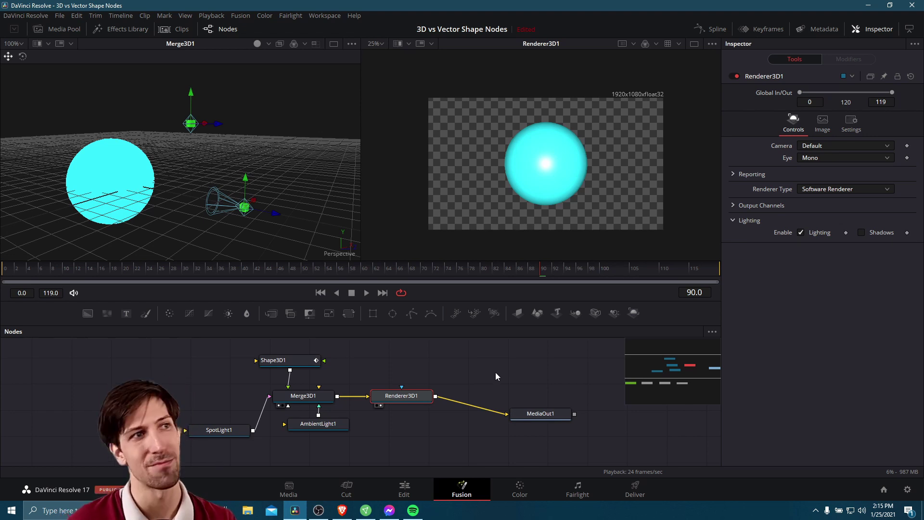
# Step: From frame 0, play the sphere animation and select SpotLight1 to show its settings
pyautogui.click(25, 270)
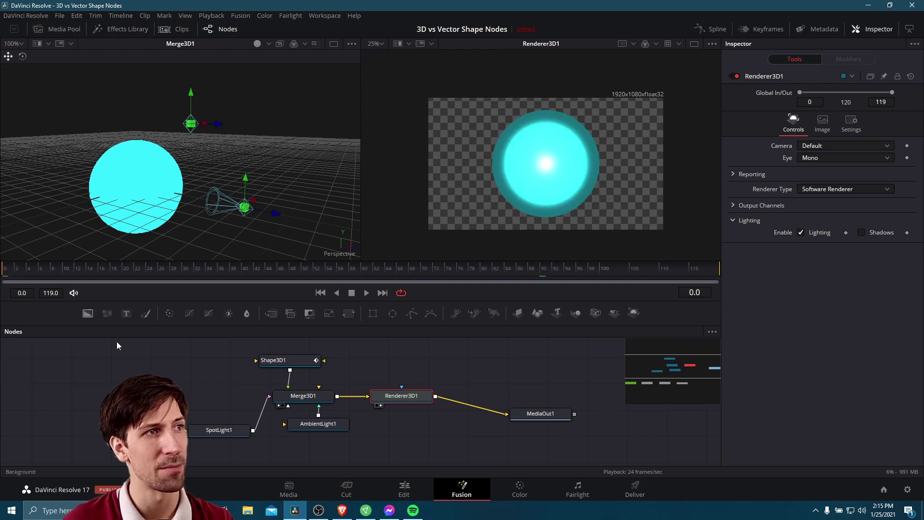
pyautogui.click(366, 293)
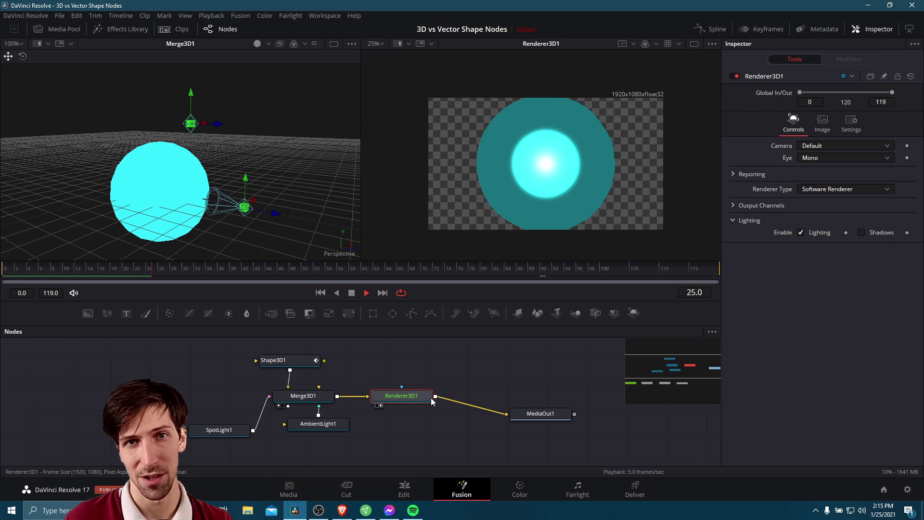
pyautogui.moveTo(503, 356); pyautogui.dragTo(461, 351)
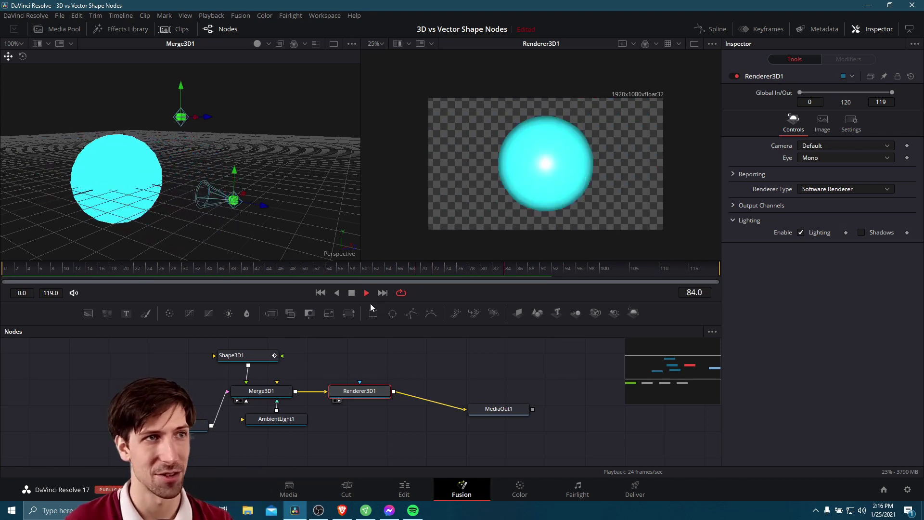
pyautogui.moveTo(198, 426); pyautogui.dragTo(177, 403)
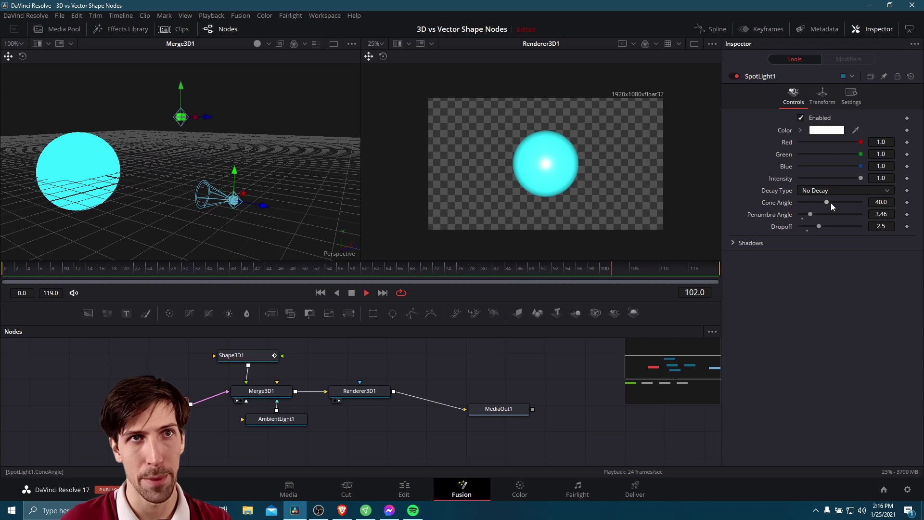
# Step: Widen SpotLight1's cone angle from 40.0 to 47.48 and orbit the 3D view to check the spread
pyautogui.moveTo(829, 203); pyautogui.dragTo(834, 203)
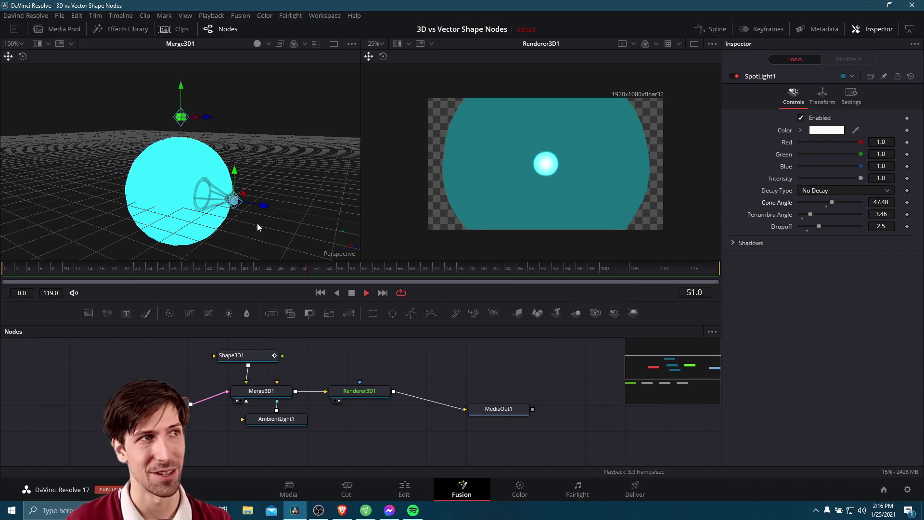
pyautogui.moveTo(259, 213); pyautogui.dragTo(165, 169)
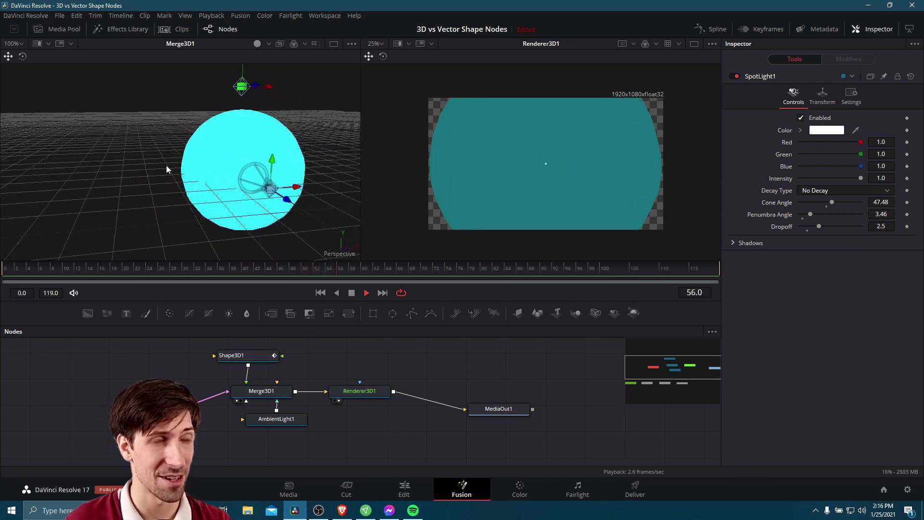
pyautogui.moveTo(162, 221); pyautogui.dragTo(227, 214)
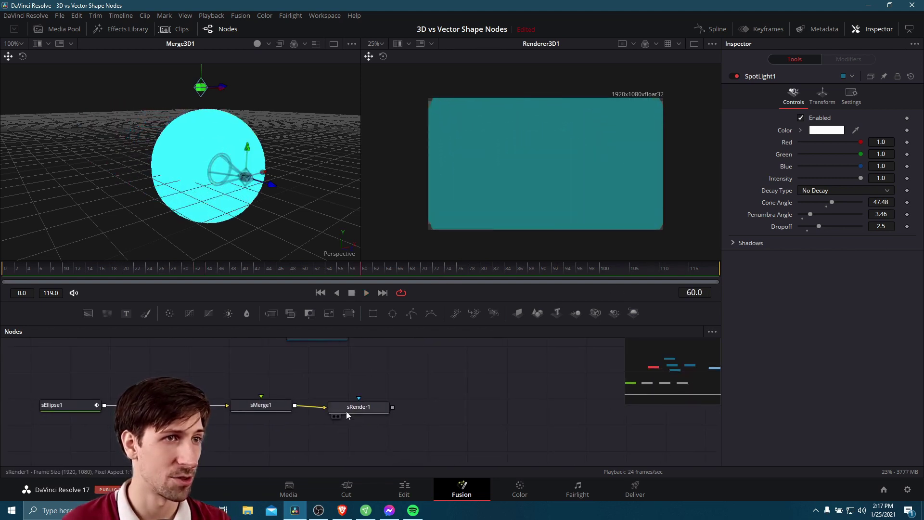
# Step: With sRender1 on the right viewer, set sEllipse1's Style colour to green (RGB 0.157, 0.675, 0.220)
pyautogui.click(339, 416)
pyautogui.click(84, 403)
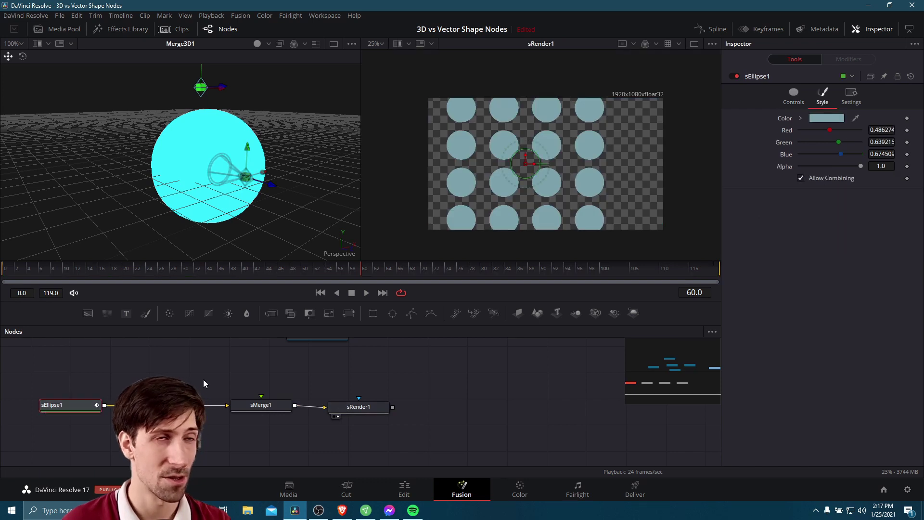
pyautogui.moveTo(203, 383); pyautogui.dragTo(251, 380)
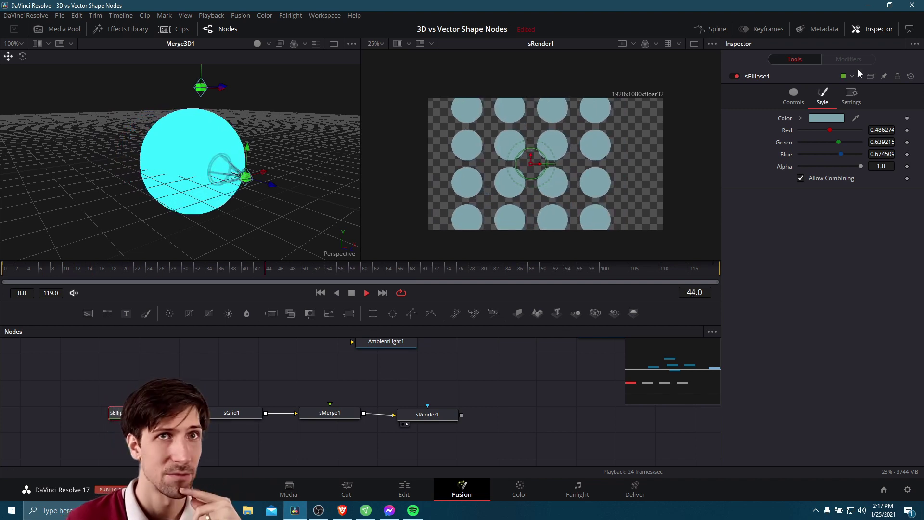
pyautogui.click(825, 117)
pyautogui.click(504, 192)
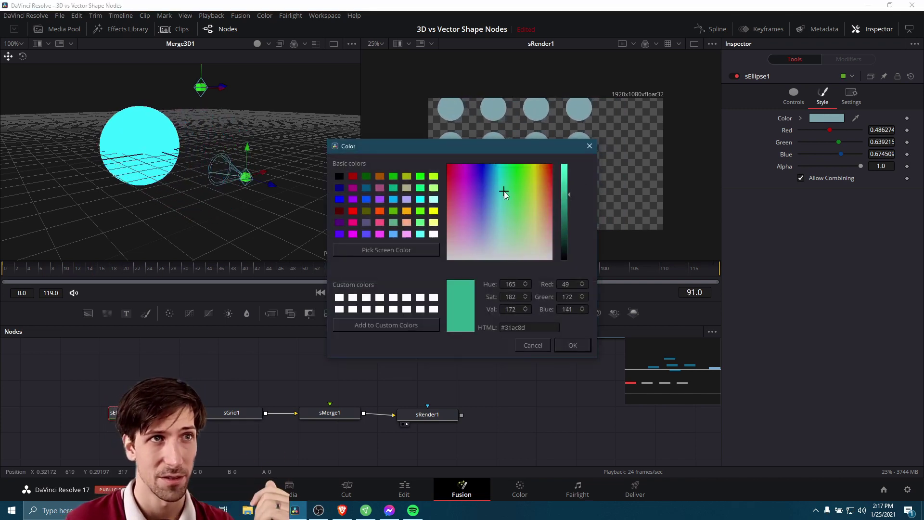
pyautogui.click(515, 186)
pyautogui.click(576, 345)
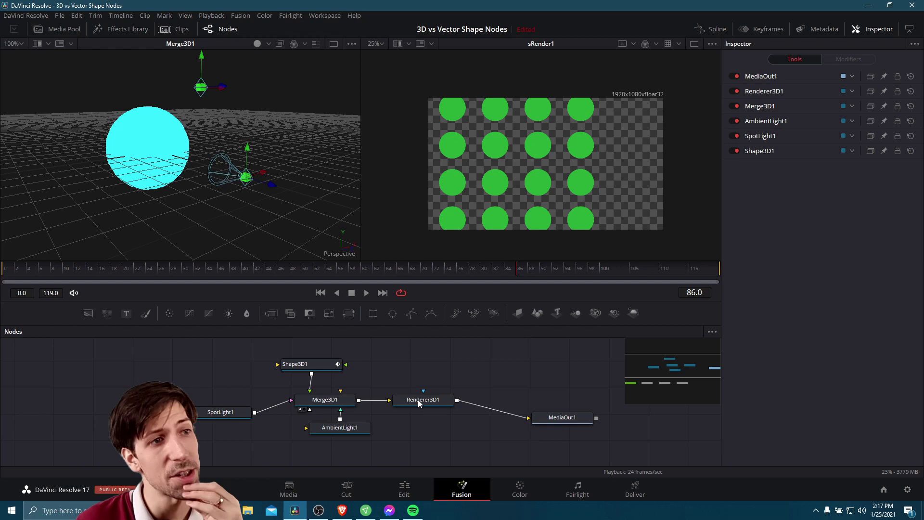
# Step: Add a 3D camera to the scene and move it back from the sphere
pyautogui.moveTo(387, 366); pyautogui.dragTo(408, 367)
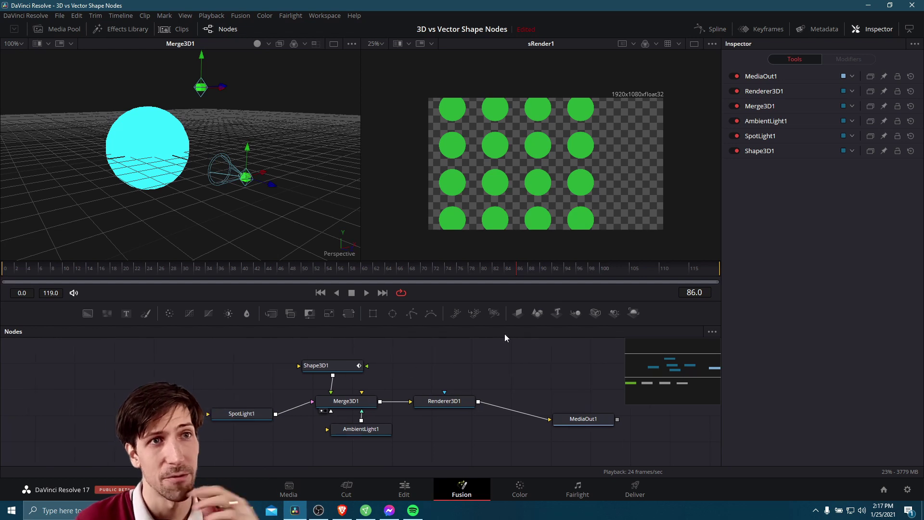
pyautogui.click(599, 313)
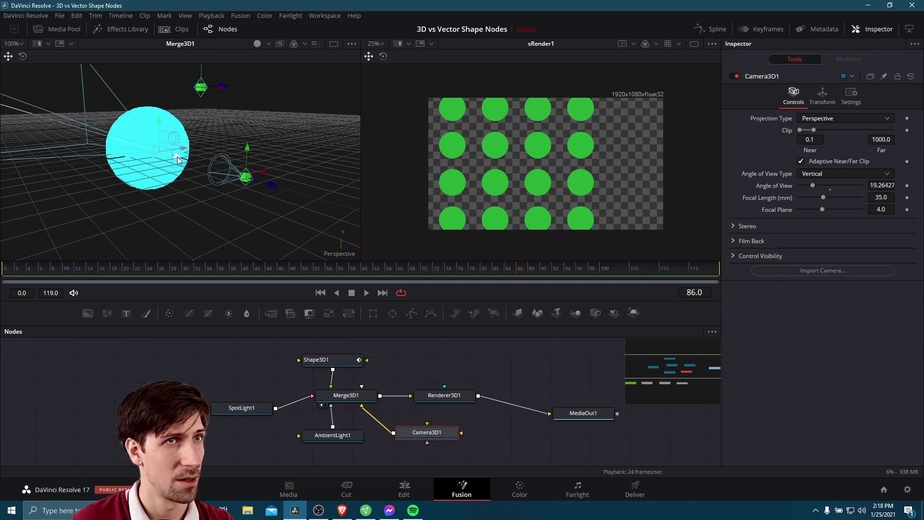
pyautogui.moveTo(214, 184); pyautogui.dragTo(428, 271)
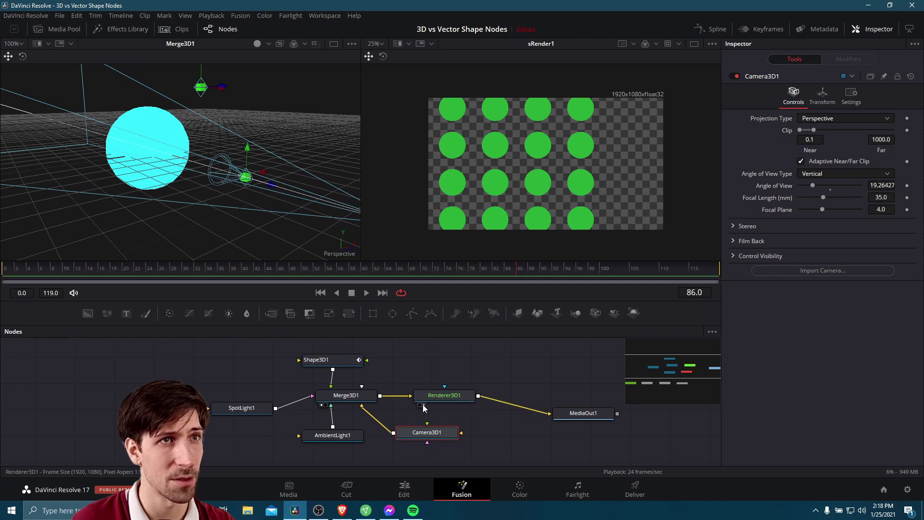
# Step: Display Renderer3D1's result and pull Camera3D1 back to translation Z 4.227189, shrinking the cyan sphere
pyautogui.click(422, 406)
pyautogui.scroll(-2, 277, 193)
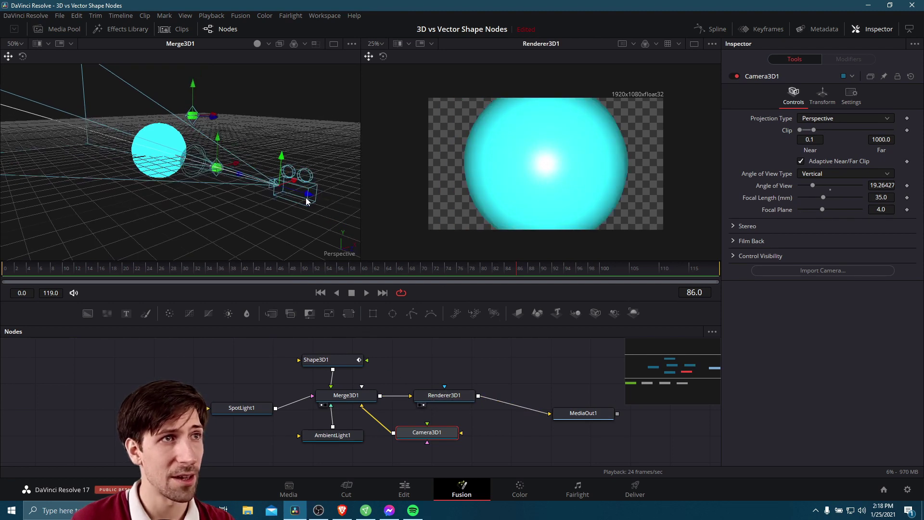
pyautogui.moveTo(311, 198); pyautogui.dragTo(436, 248)
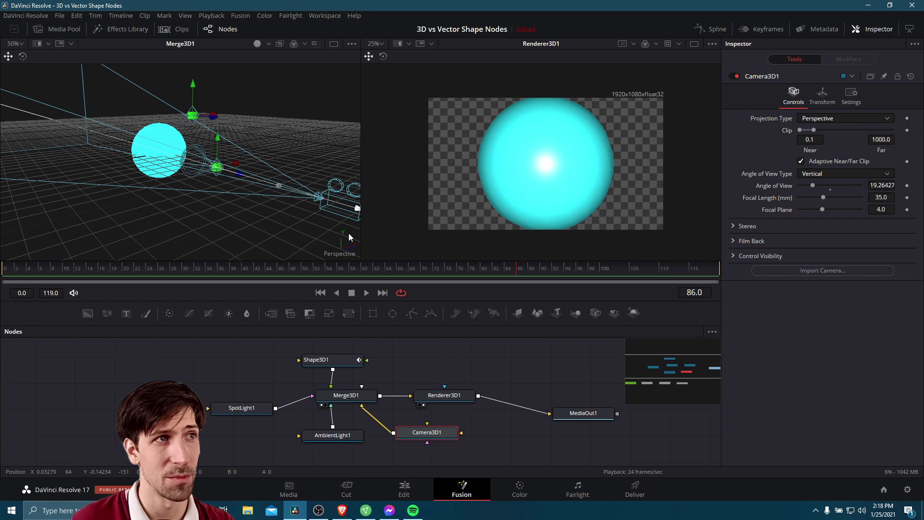
pyautogui.moveTo(349, 237); pyautogui.dragTo(355, 239)
pyautogui.moveTo(316, 210); pyautogui.dragTo(282, 241)
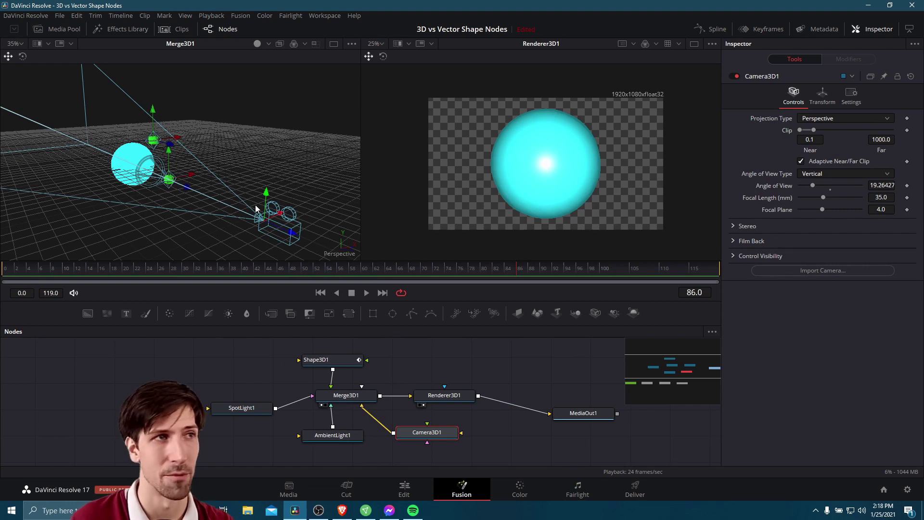
pyautogui.moveTo(256, 208); pyautogui.dragTo(219, 214)
pyautogui.click(823, 96)
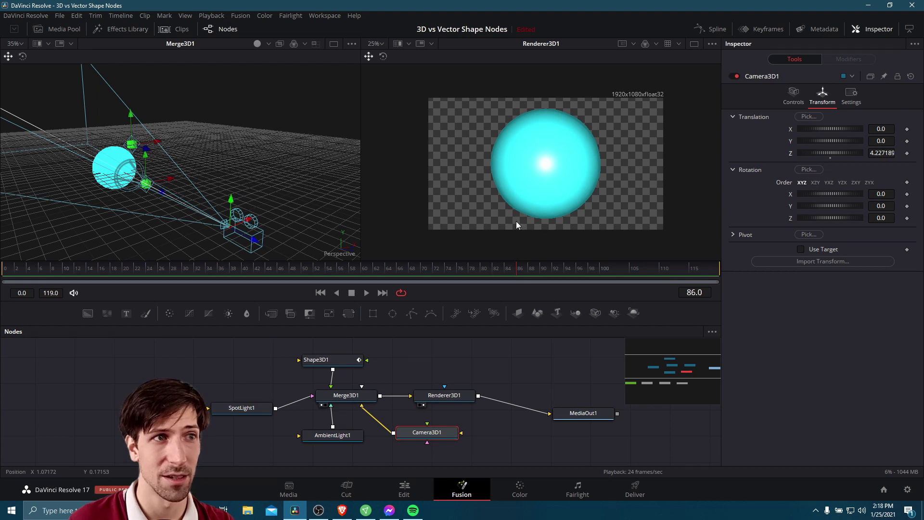
# Step: At frame 0, keyframe Camera3D1's Translation and Rotation
pyautogui.click(5, 275)
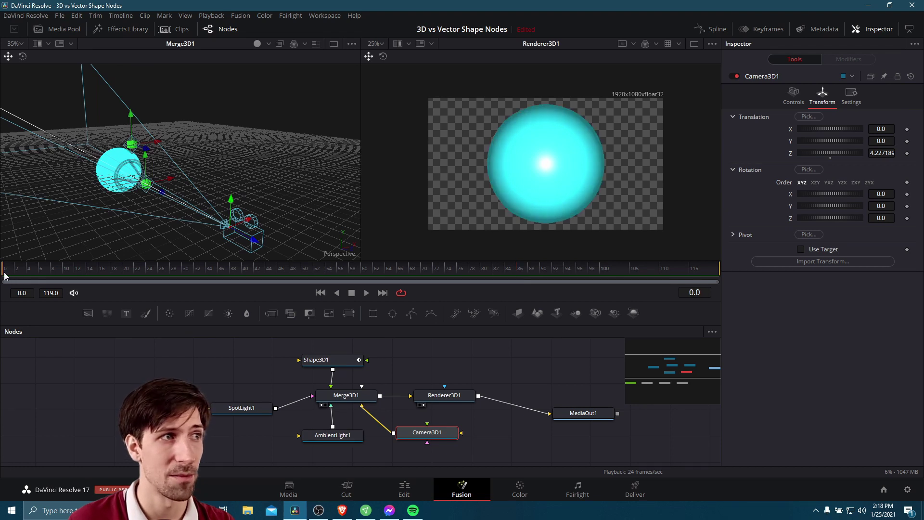
pyautogui.click(907, 153)
pyautogui.click(907, 194)
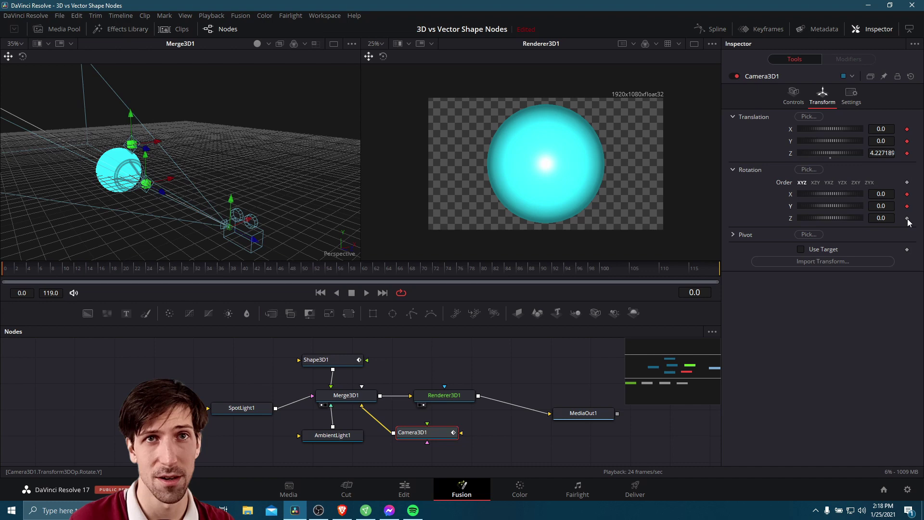
# Step: At frame 119, move the camera closer and rotate it slightly toward the sphere
pyautogui.moveTo(363, 273); pyautogui.dragTo(837, 283)
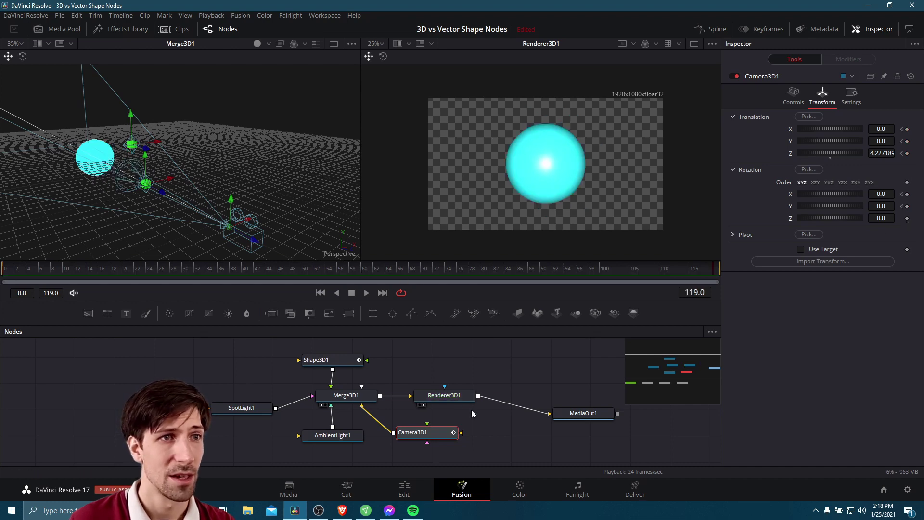
pyautogui.moveTo(291, 215); pyautogui.dragTo(212, 184)
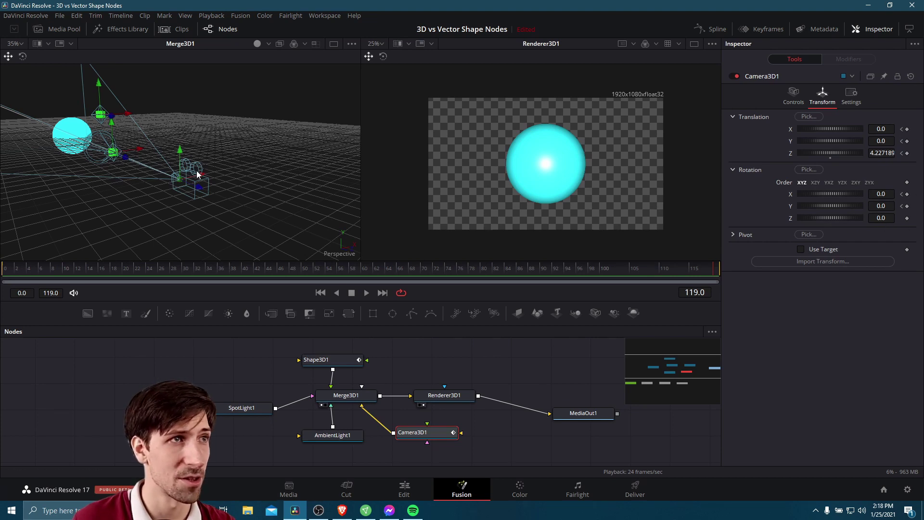
pyautogui.moveTo(197, 174); pyautogui.dragTo(174, 153)
pyautogui.moveTo(885, 196); pyautogui.dragTo(921, 206)
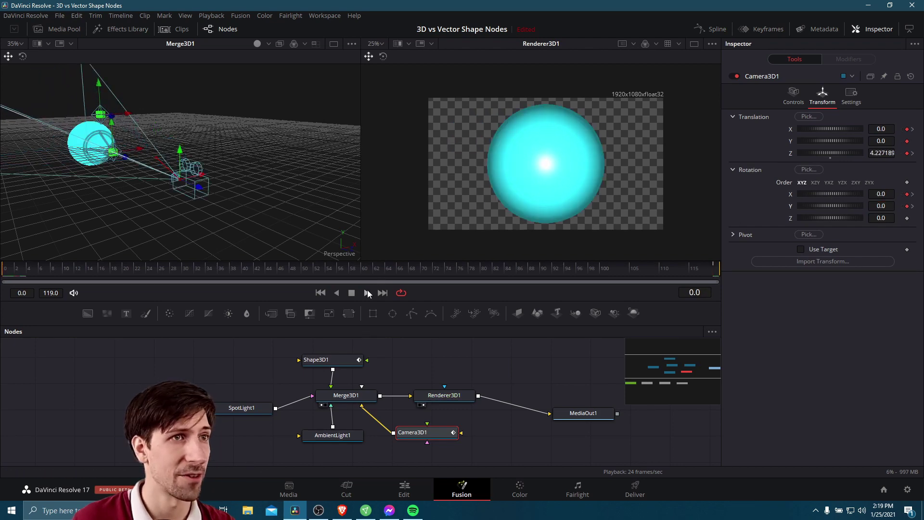
# Step: Play back the camera animation, panning the 3D view and node graph to the vector shape nodes
pyautogui.click(368, 292)
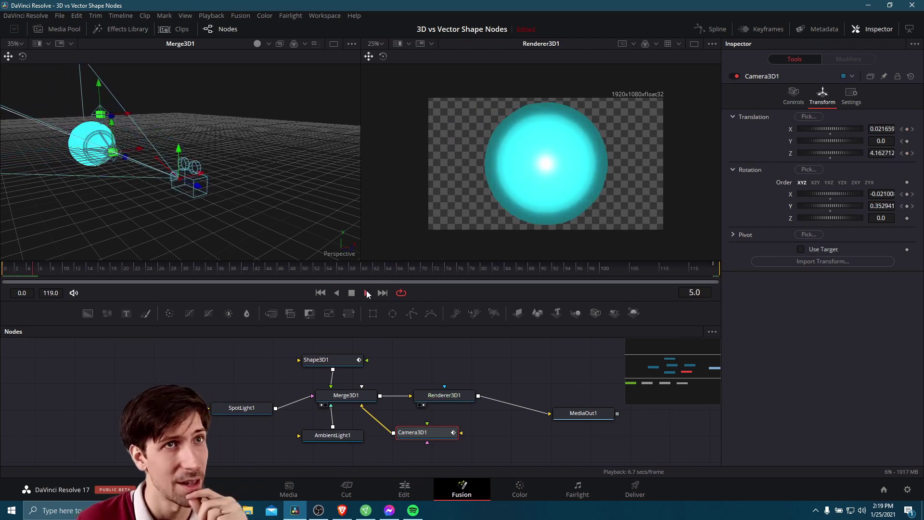
pyautogui.moveTo(263, 224); pyautogui.dragTo(359, 244)
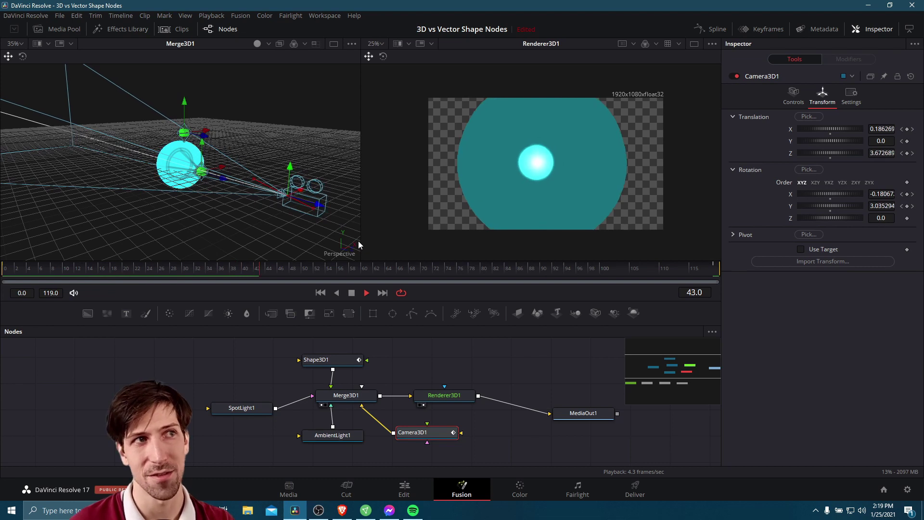
pyautogui.moveTo(358, 241); pyautogui.dragTo(241, 230)
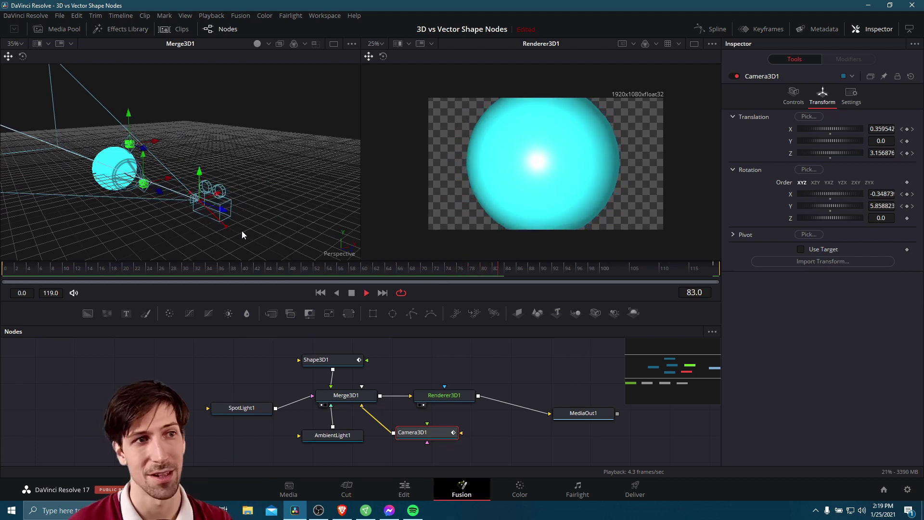
pyautogui.moveTo(539, 375); pyautogui.dragTo(534, 356)
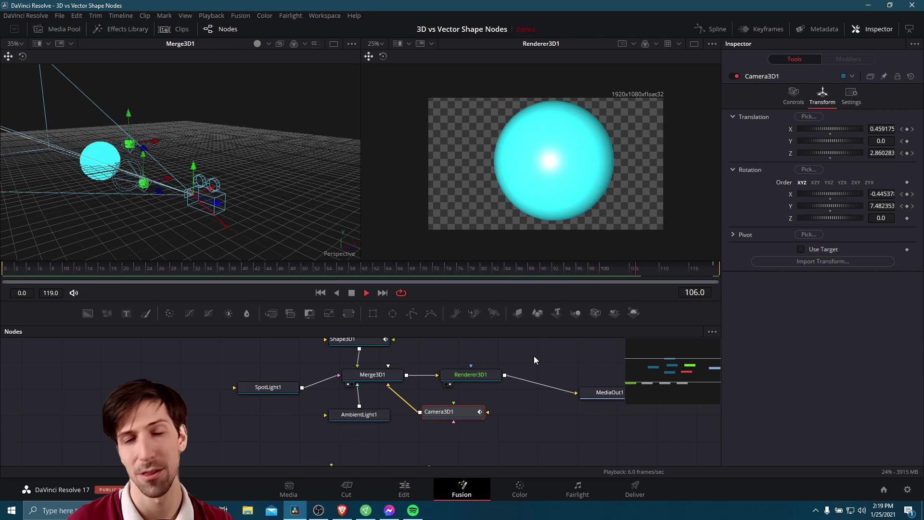
pyautogui.moveTo(531, 421); pyautogui.dragTo(548, 397)
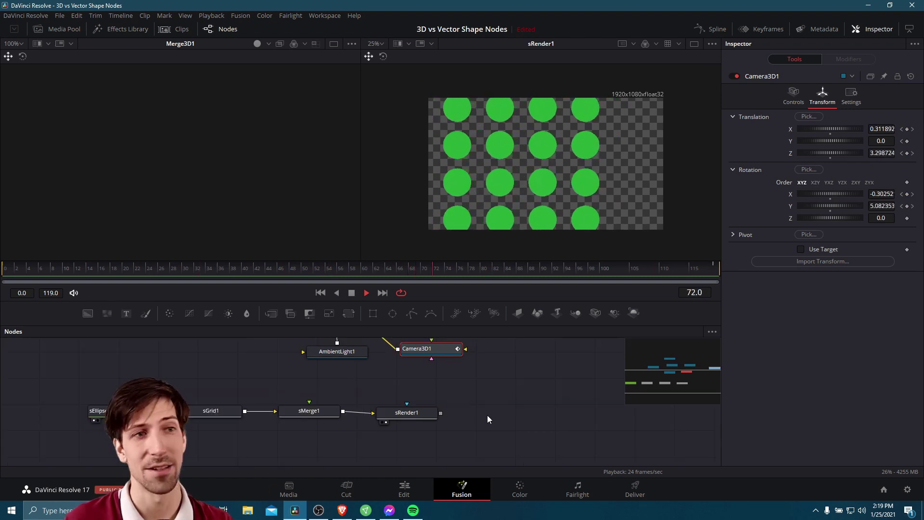
# Step: Add a Text1 node reading 'MOTION' and merge it over sRender1 with a Merge1 node
pyautogui.moveTo(475, 390); pyautogui.dragTo(393, 433)
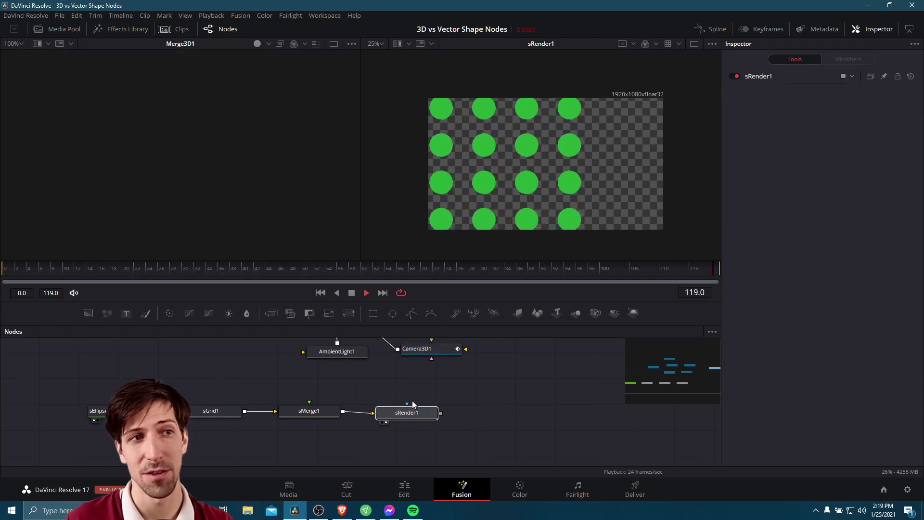
pyautogui.click(424, 383)
pyautogui.click(126, 313)
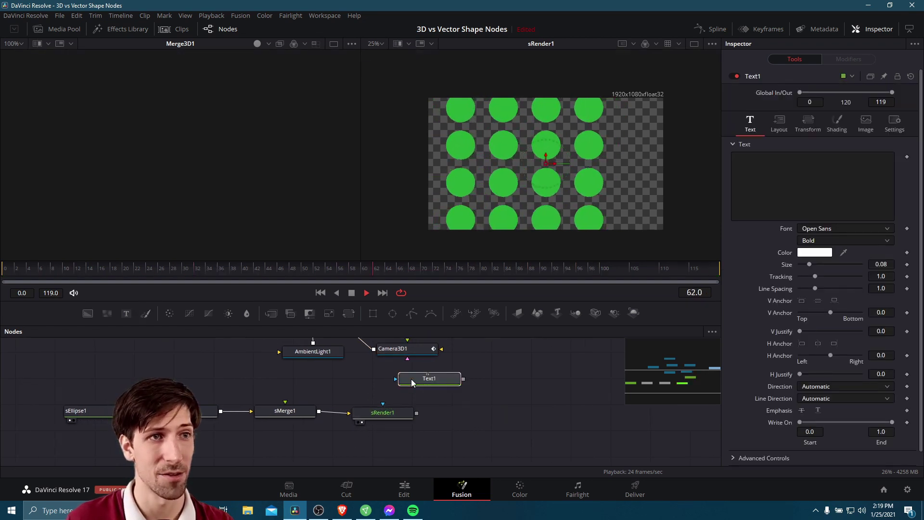
pyautogui.rightClick(496, 394)
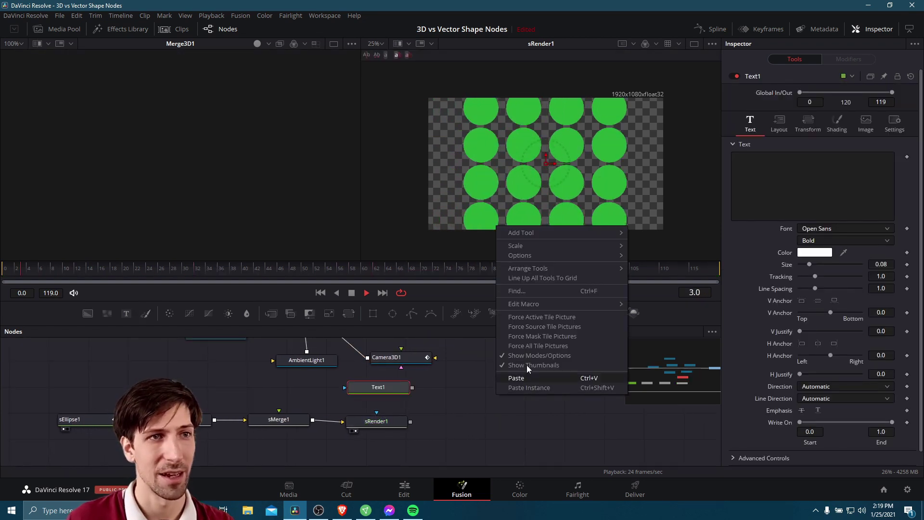
pyautogui.moveTo(544, 238)
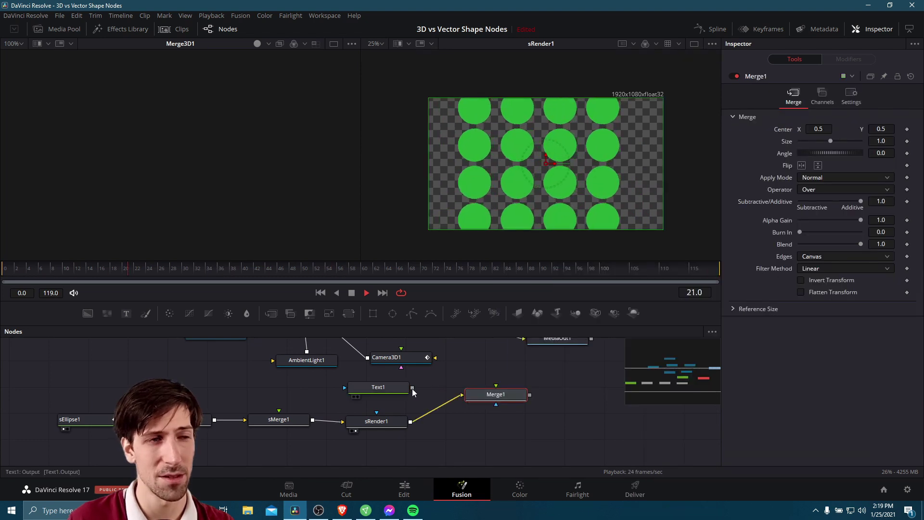
pyautogui.moveTo(412, 388); pyautogui.dragTo(488, 396)
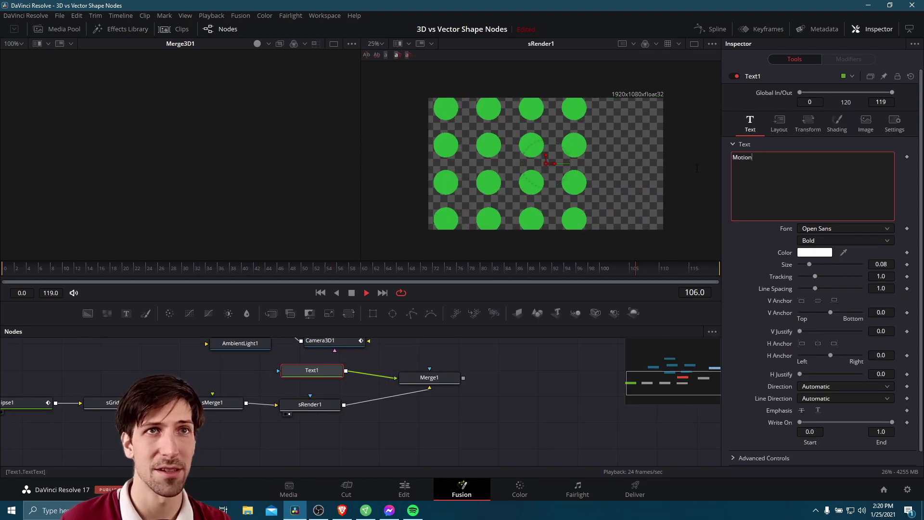
# Step: Replace the 3D render's link to MediaOut1 with Merge1 and view the final output
pyautogui.moveTo(517, 389); pyautogui.dragTo(511, 429)
pyautogui.moveTo(477, 365); pyautogui.dragTo(520, 413)
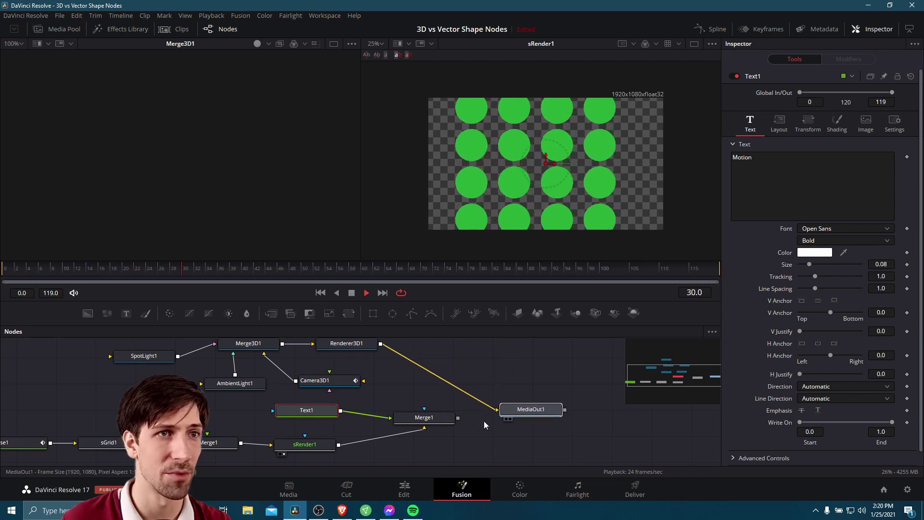
pyautogui.click(490, 407)
pyautogui.moveTo(458, 418); pyautogui.dragTo(510, 415)
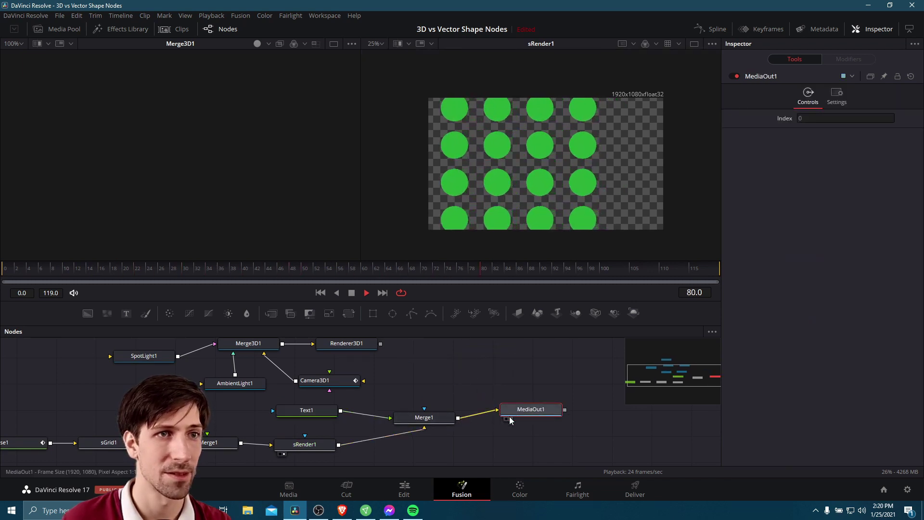
pyautogui.click(510, 419)
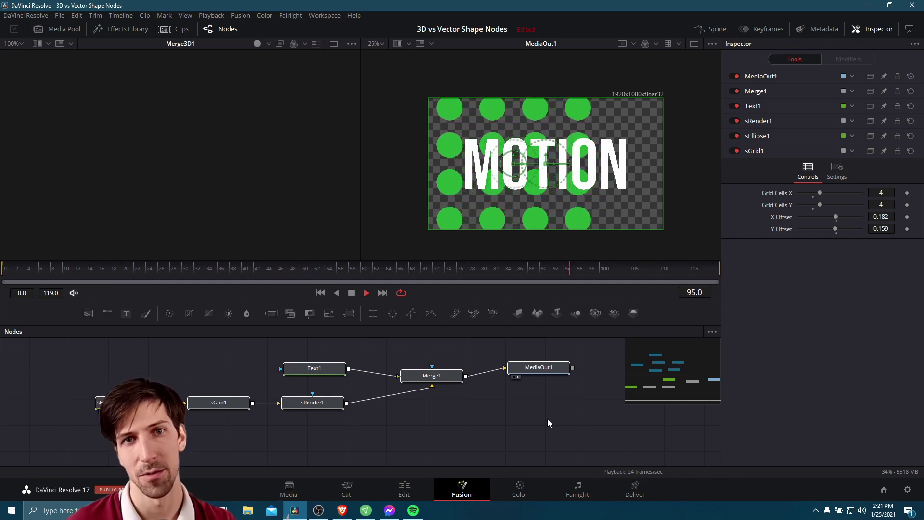
# Step: Pan the node graph to bring the light, camera and 3D sphere nodes into view
pyautogui.moveTo(550, 417); pyautogui.dragTo(521, 470)
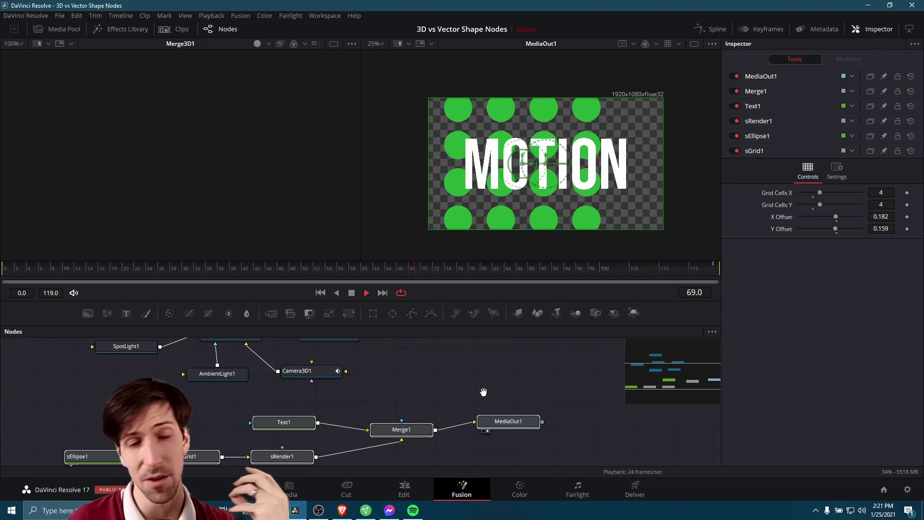
pyautogui.moveTo(483, 391)
pyautogui.mouseDown()
pyautogui.moveTo(492, 395)
pyautogui.moveTo(467, 392)
pyautogui.moveTo(499, 390)
pyautogui.mouseUp()
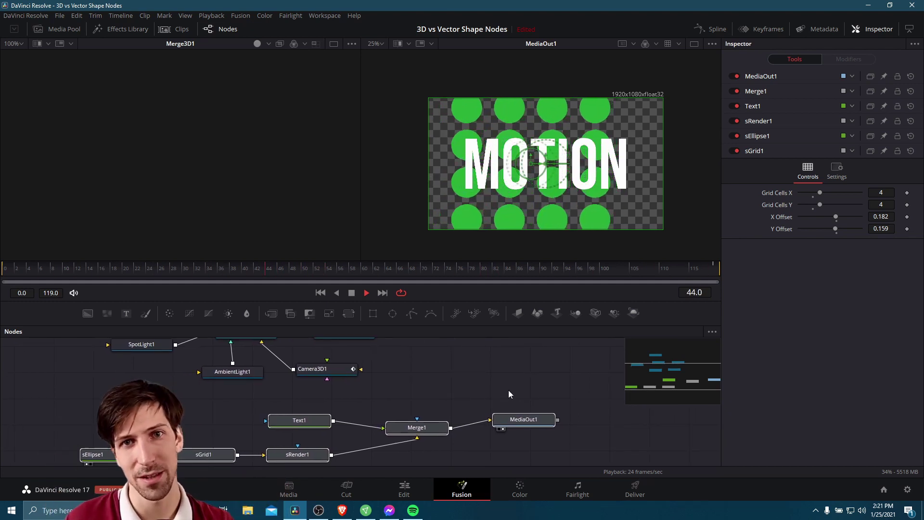
pyautogui.moveTo(509, 390); pyautogui.dragTo(523, 378)
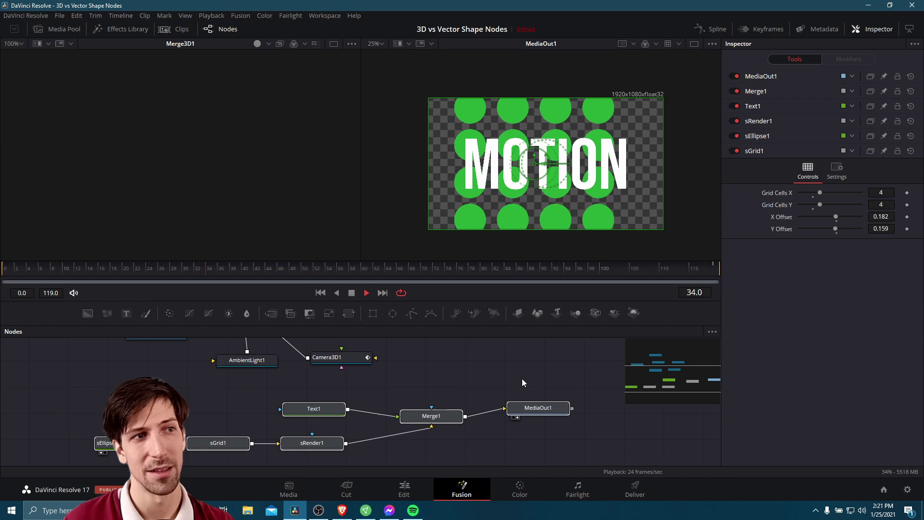
pyautogui.moveTo(521, 379); pyautogui.dragTo(527, 371)
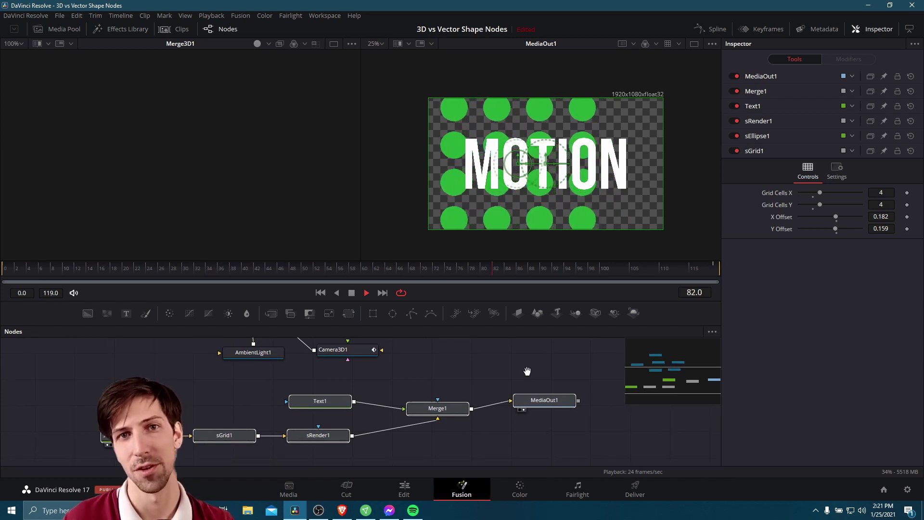